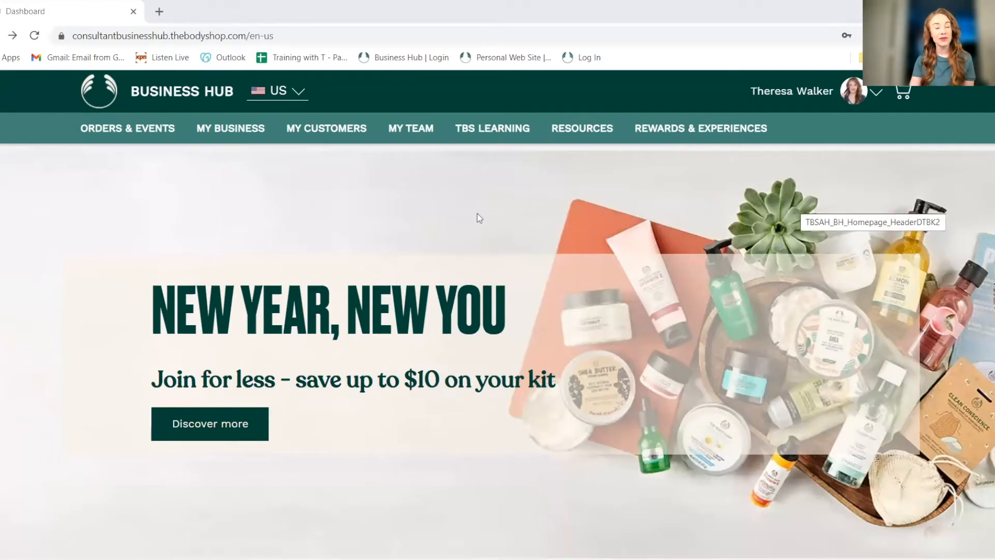
# Open the Events list, look over the open events and start adding a new event
pyautogui.moveTo(162, 128)
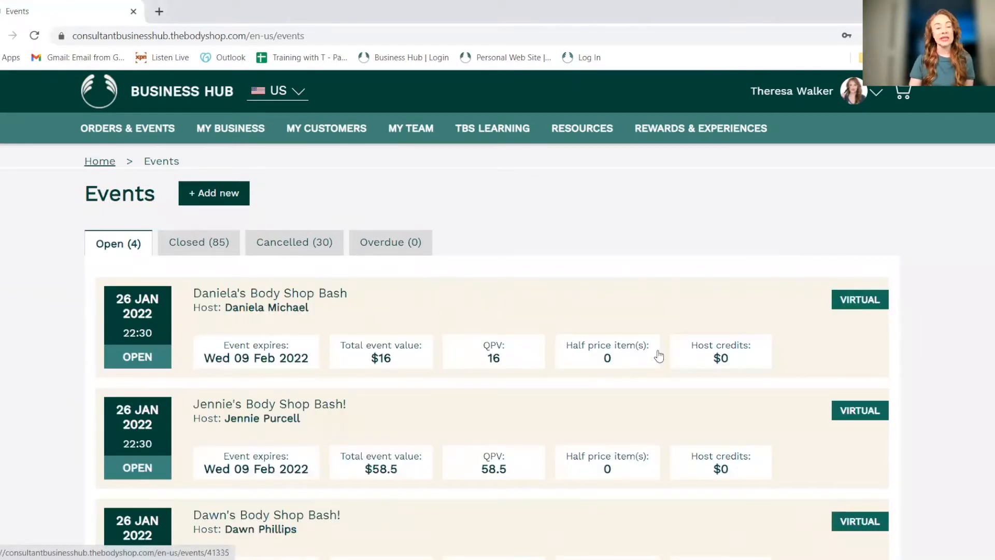
pyautogui.scroll(-7, 660, 355)
pyautogui.scroll(6, 660, 355)
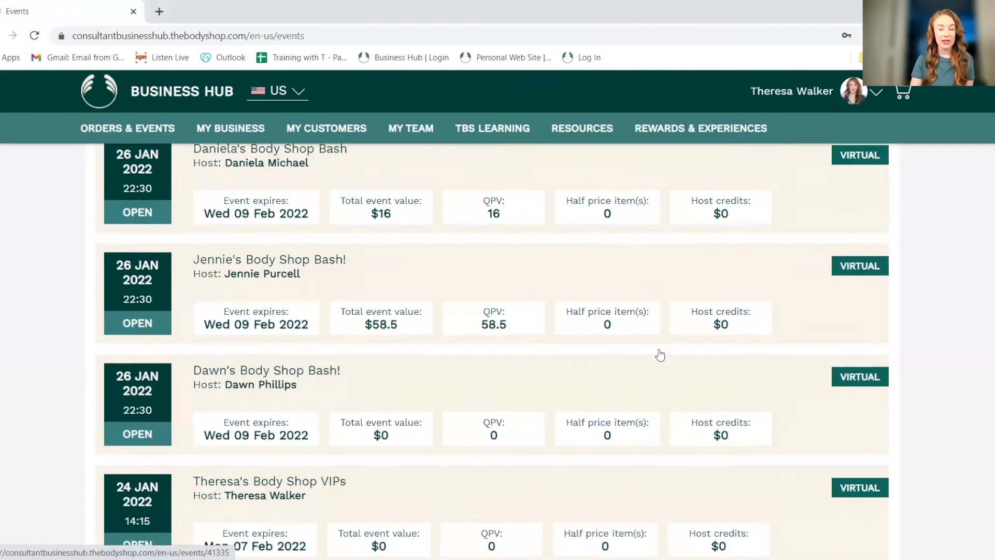
pyautogui.scroll(1, 660, 355)
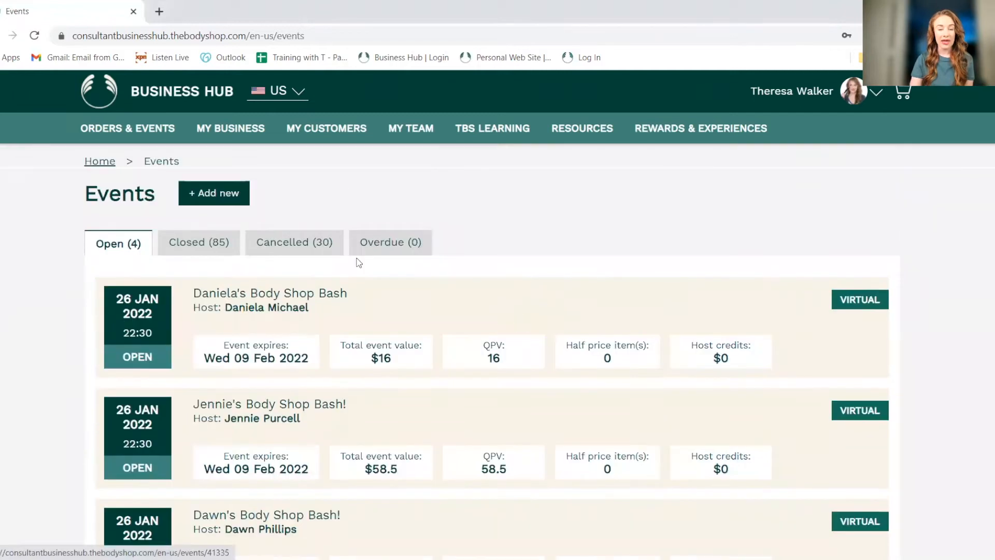
pyautogui.click(218, 197)
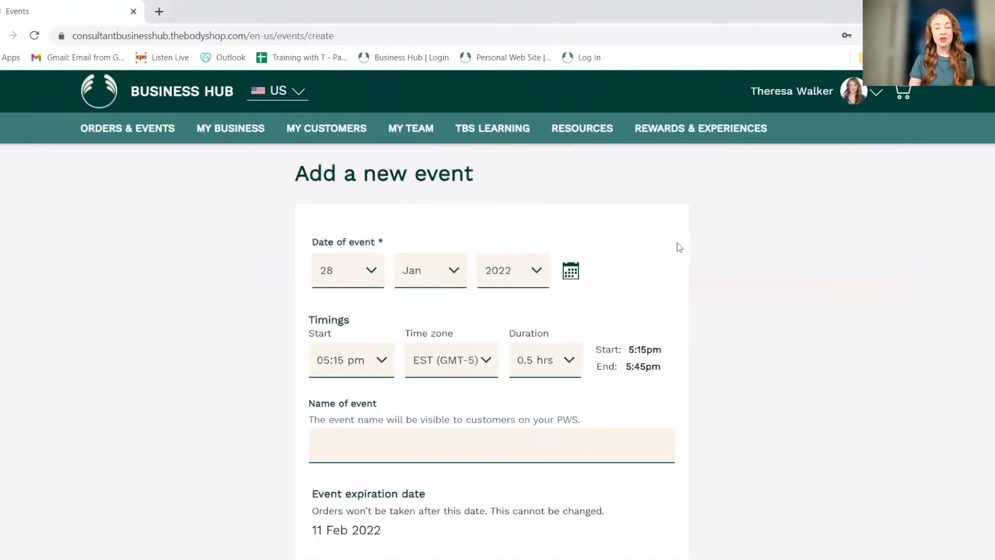
# Check the day choices for the event date and set the event's start time to 05:30 pm
pyautogui.scroll(-1, 676, 242)
pyautogui.click(370, 213)
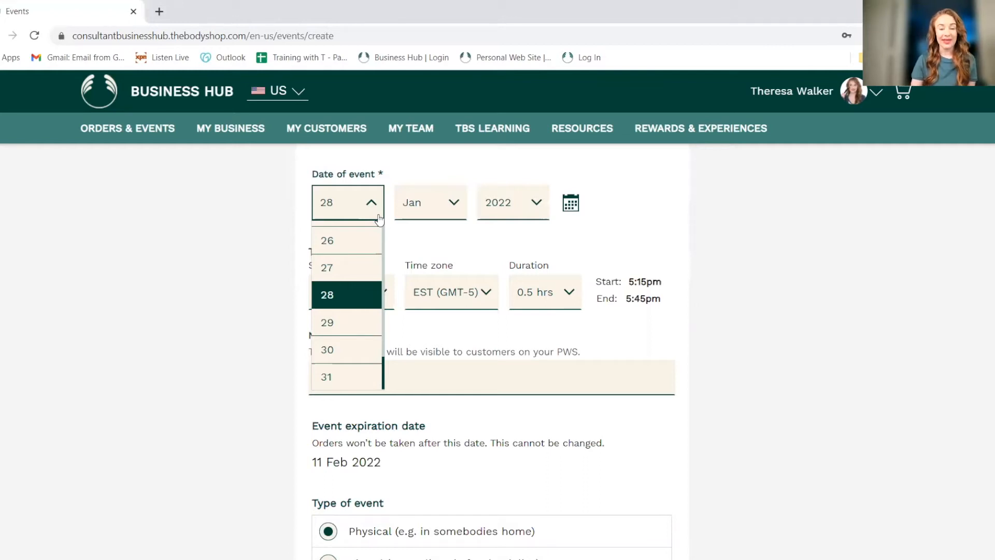
pyautogui.click(562, 434)
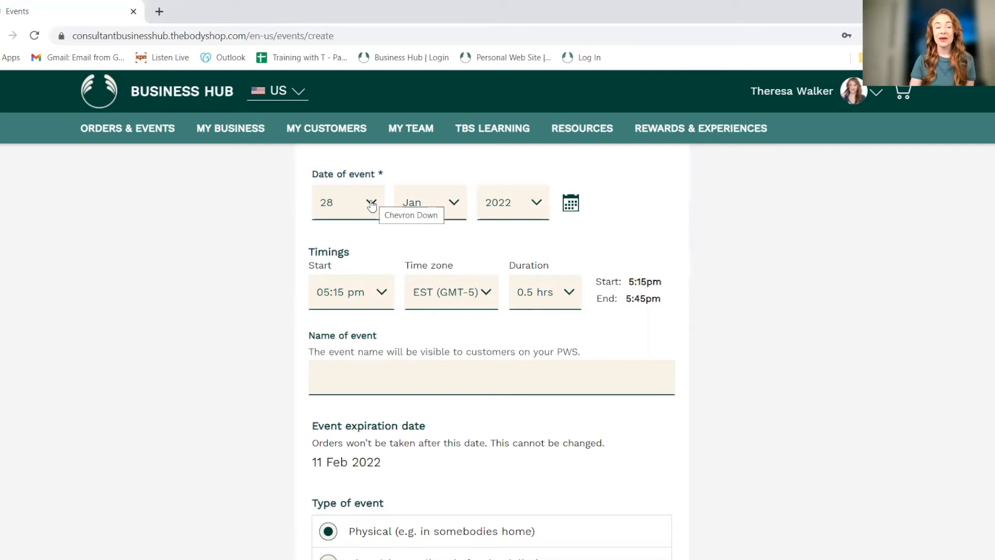
pyautogui.click(378, 293)
pyautogui.click(357, 351)
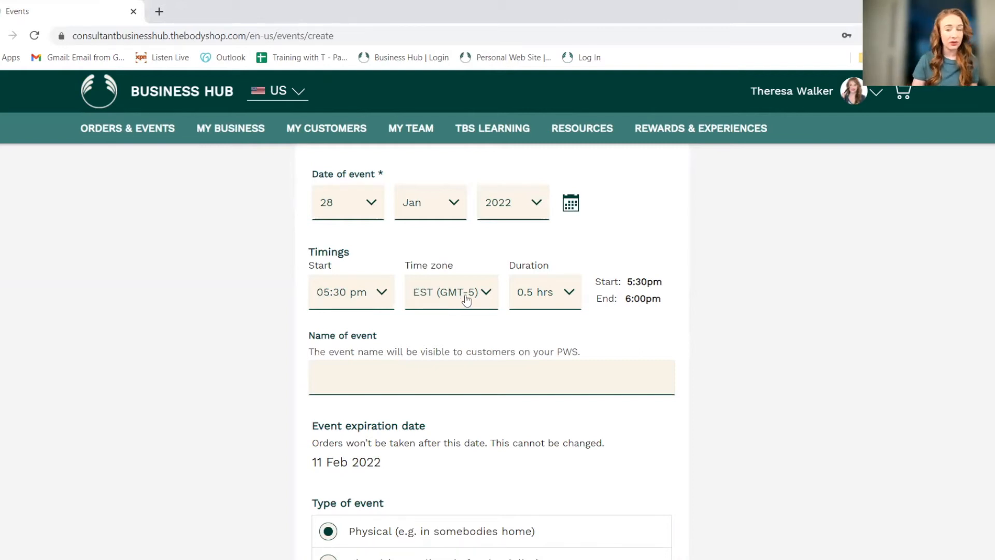
pyautogui.click(545, 296)
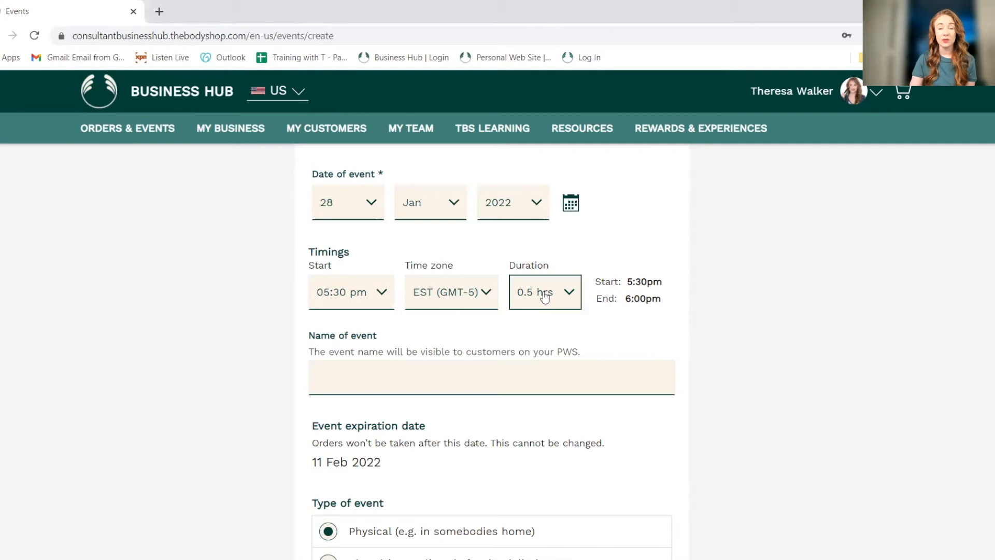
pyautogui.click(740, 270)
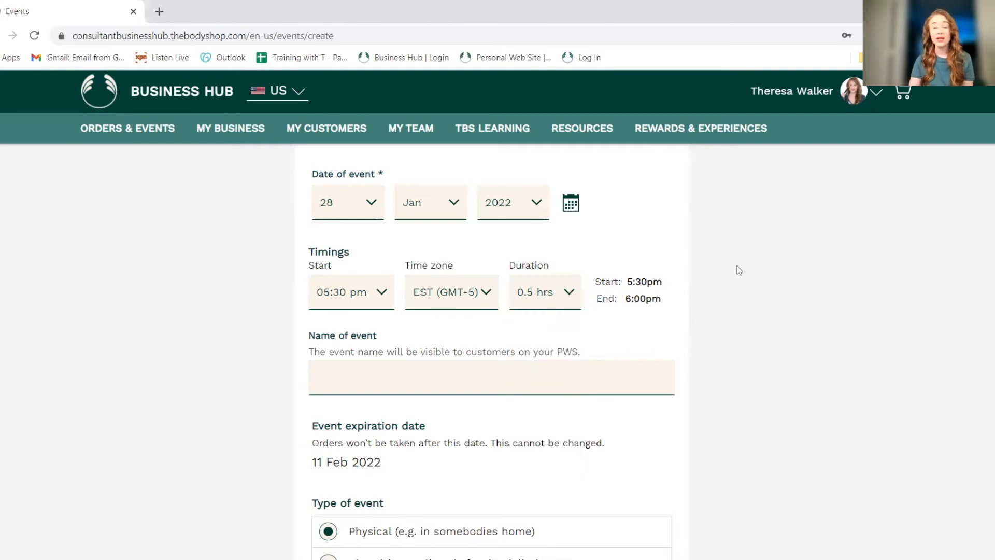
pyautogui.click(574, 292)
pyautogui.click(703, 287)
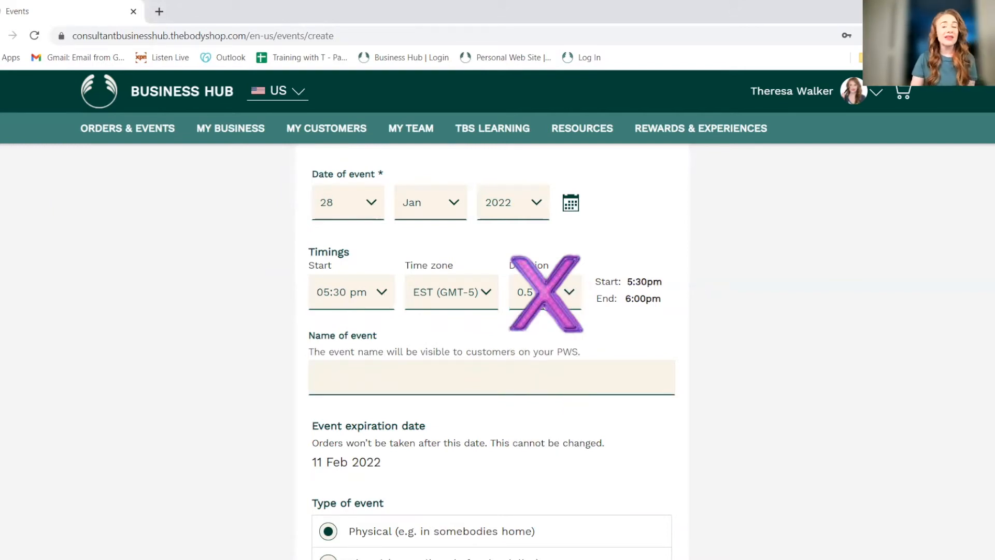
pyautogui.click(543, 306)
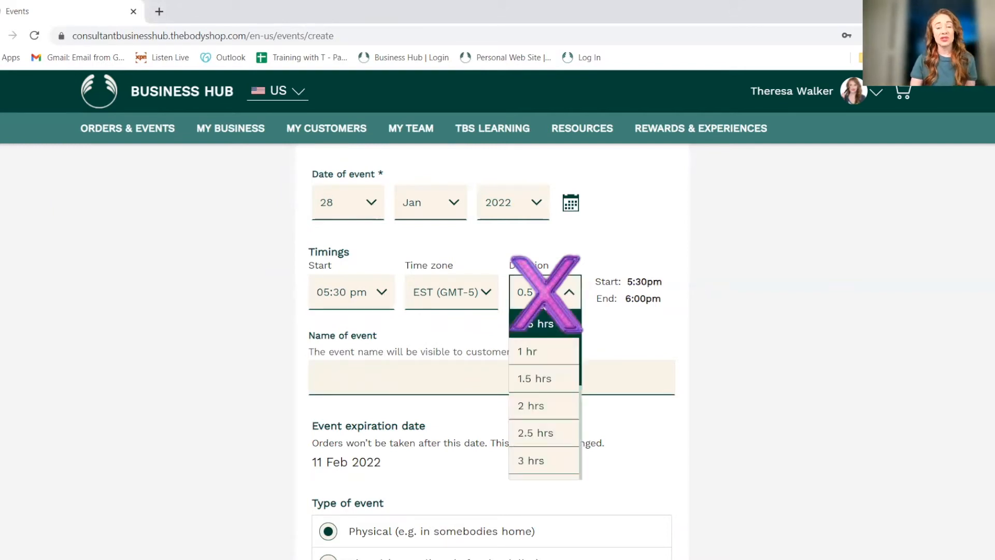
pyautogui.click(638, 294)
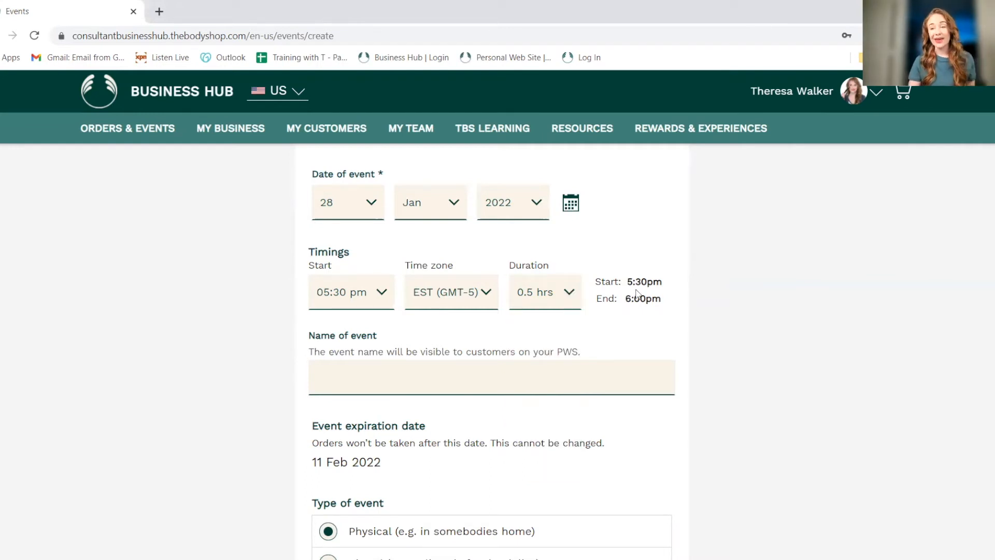
# Name the event with the host's first name in possessive form plus "Body Shop Bash!" and set its type to Virtual
pyautogui.click(423, 373)
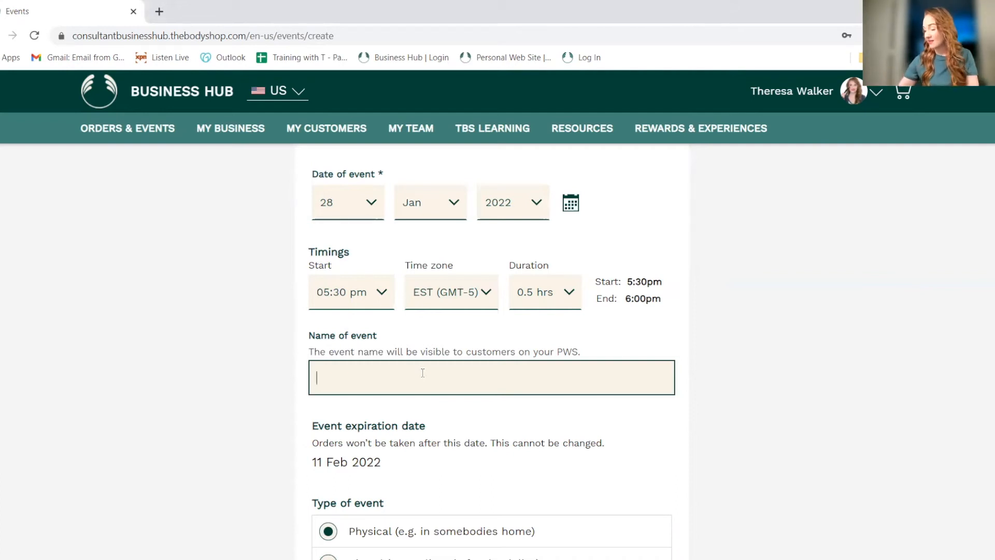
pyautogui.write("Leslie's Body Shop Bash!")
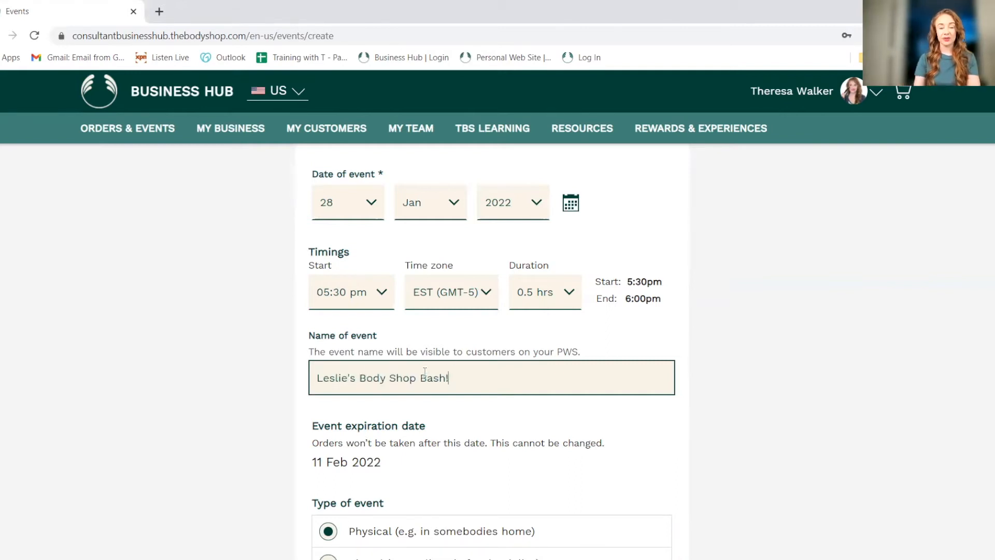
pyautogui.scroll(-3, 638, 305)
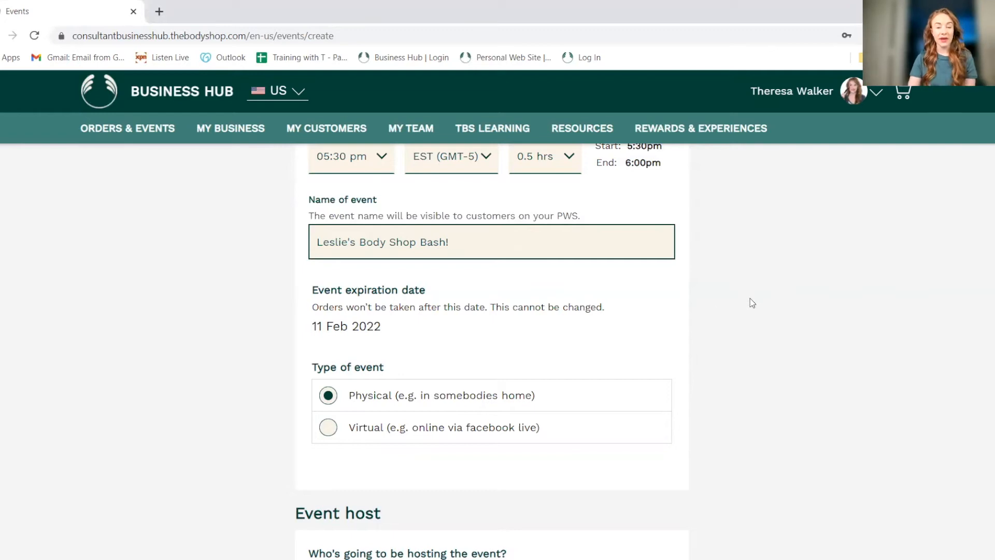
pyautogui.scroll(-2, 752, 300)
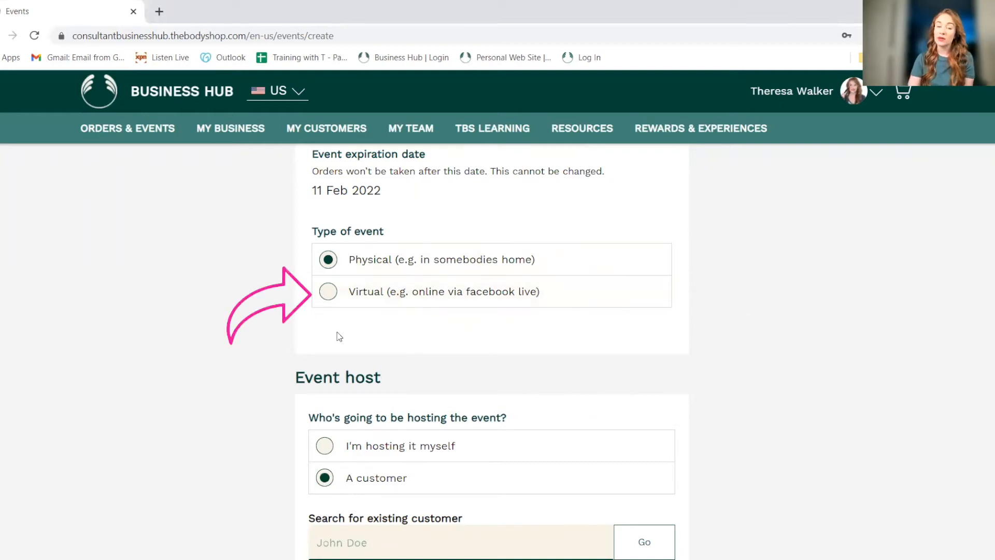
pyautogui.click(327, 292)
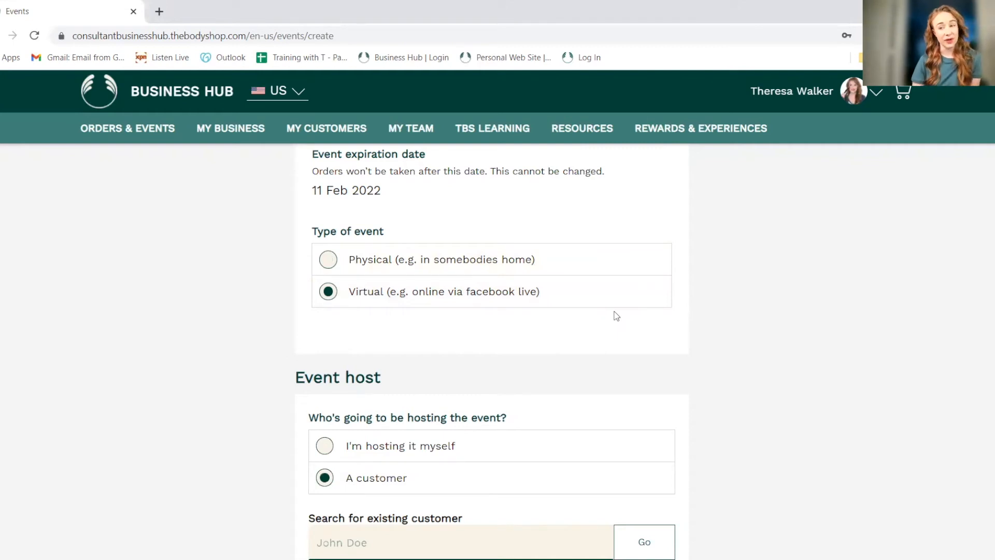
# Try ending the event name with "Launch Party!" and choosing the option of hosting the event yourself
pyautogui.scroll(-4, 616, 316)
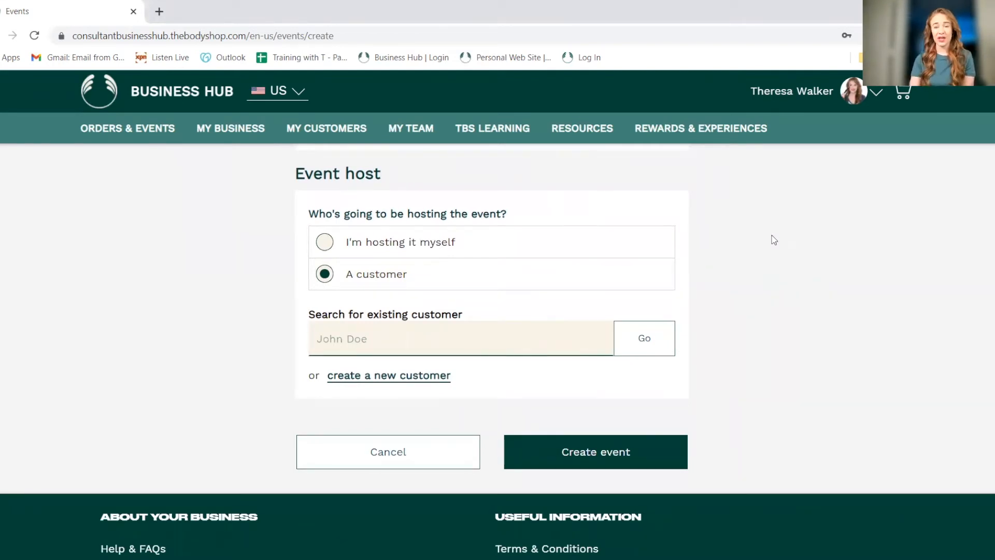
pyautogui.scroll(7, 773, 238)
pyautogui.moveTo(481, 241); pyautogui.dragTo(422, 244)
pyautogui.write('Launch Party!')
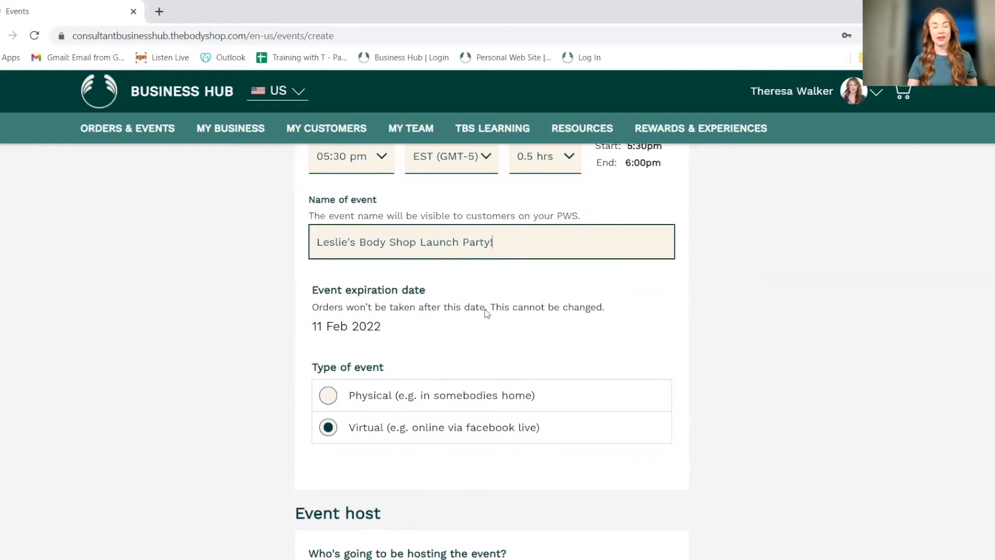
pyautogui.scroll(-5, 486, 311)
pyautogui.scroll(-1, 415, 349)
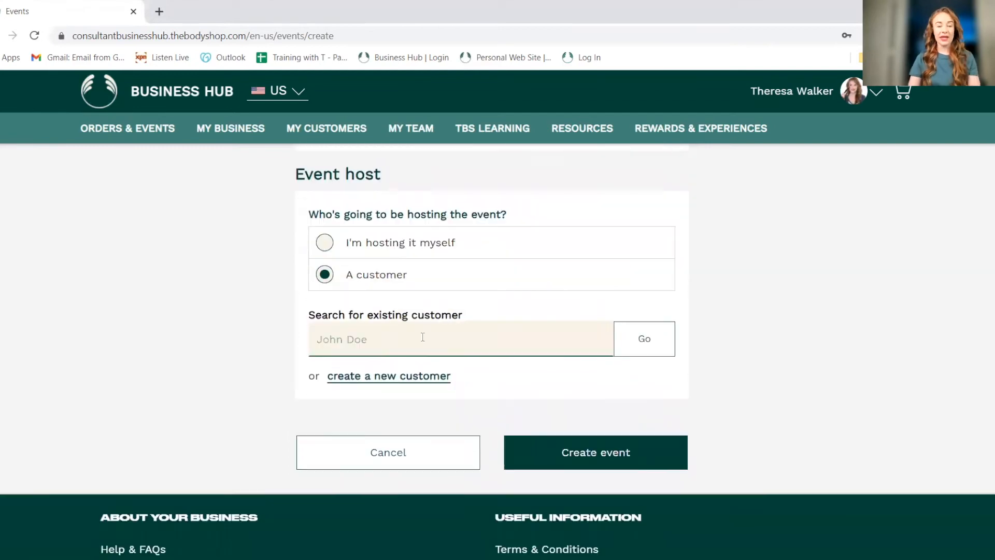
pyautogui.click(324, 242)
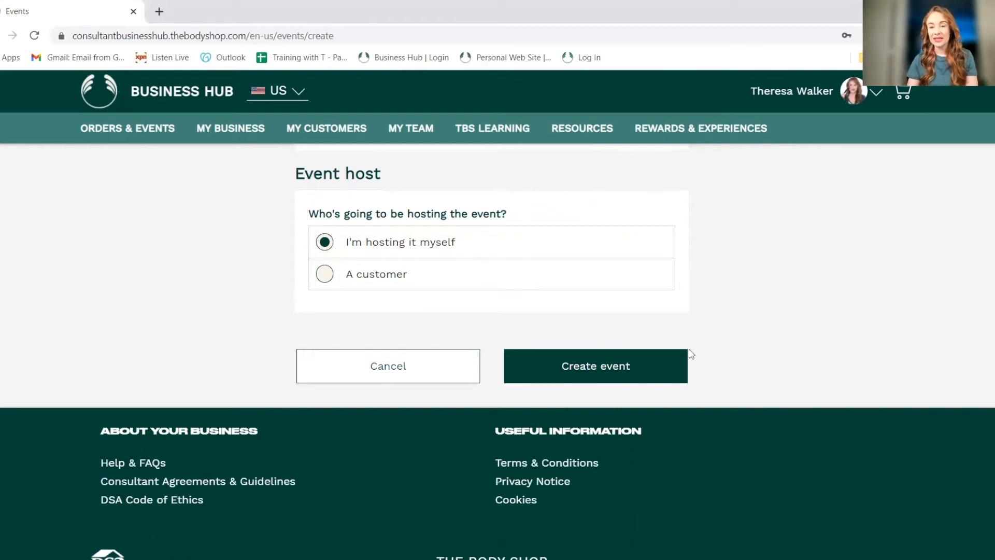
# Change the ending of the event name back to "Bash!" and set the event host to a customer
pyautogui.scroll(7, 691, 354)
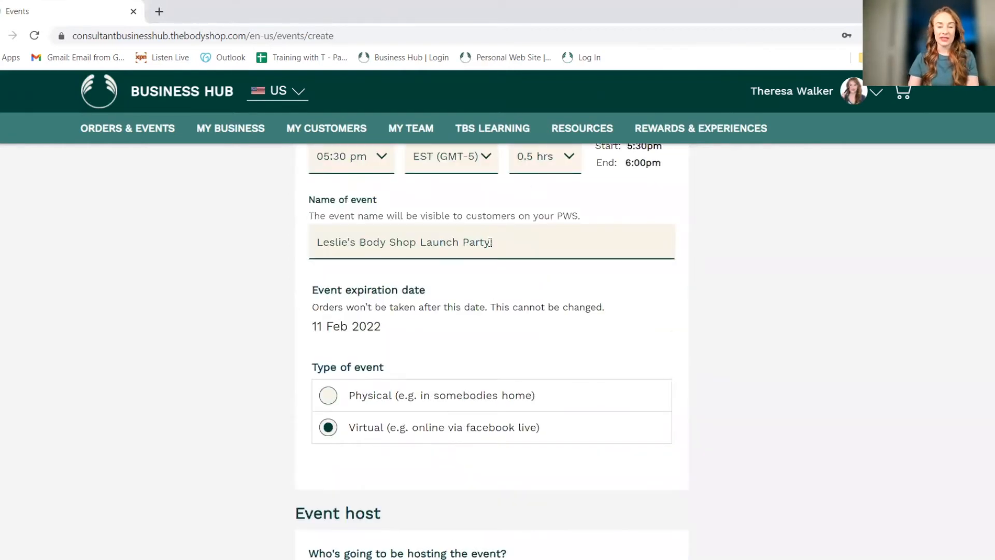
pyautogui.moveTo(489, 242); pyautogui.dragTo(420, 243)
pyautogui.write('Bash')
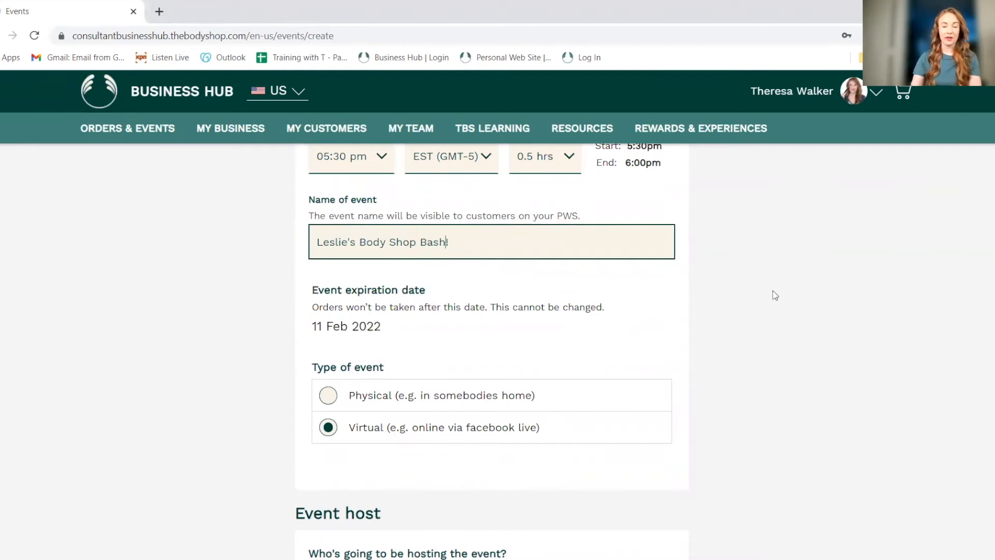
pyautogui.scroll(-5, 773, 291)
pyautogui.click(381, 274)
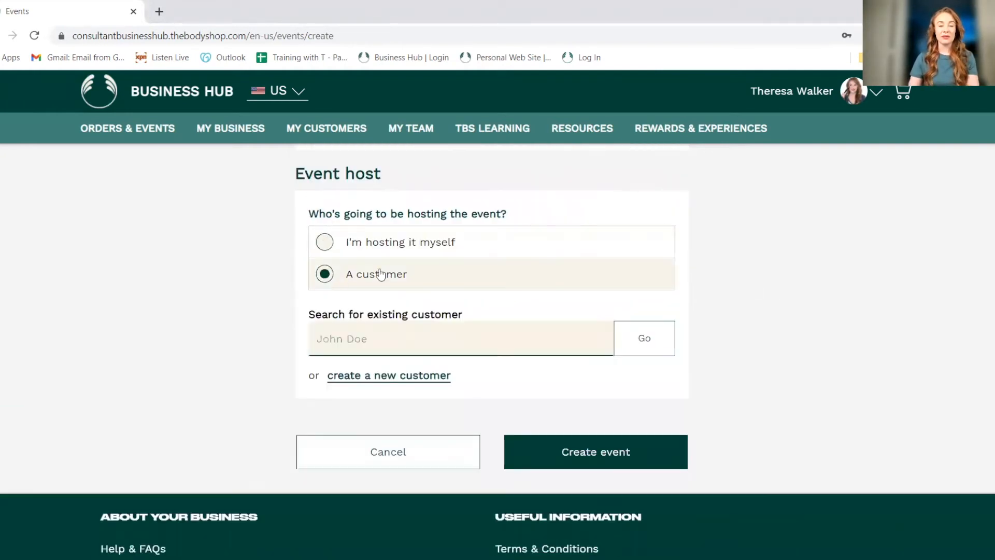
# Search the existing customers for the host's first name and look through the results
pyautogui.click(539, 340)
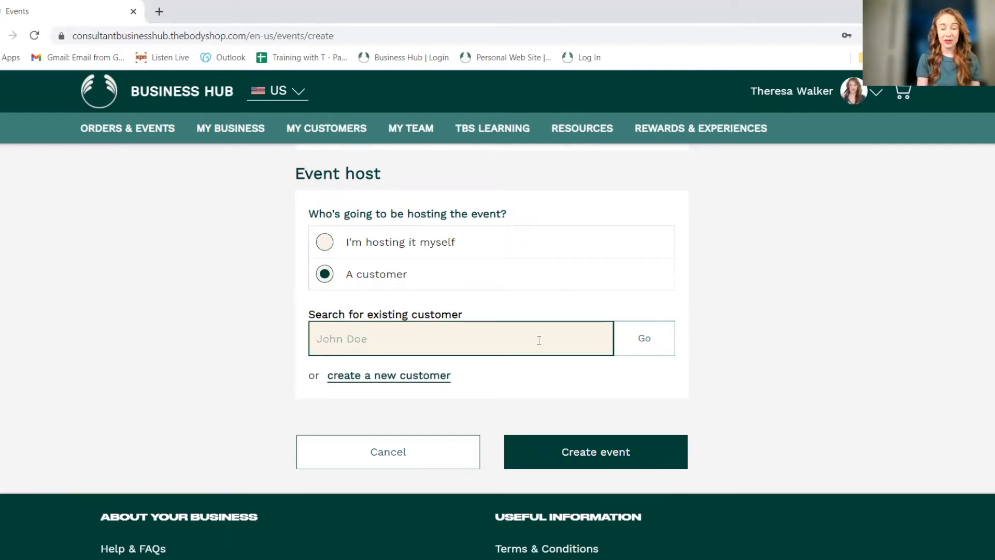
pyautogui.write('Leslie')
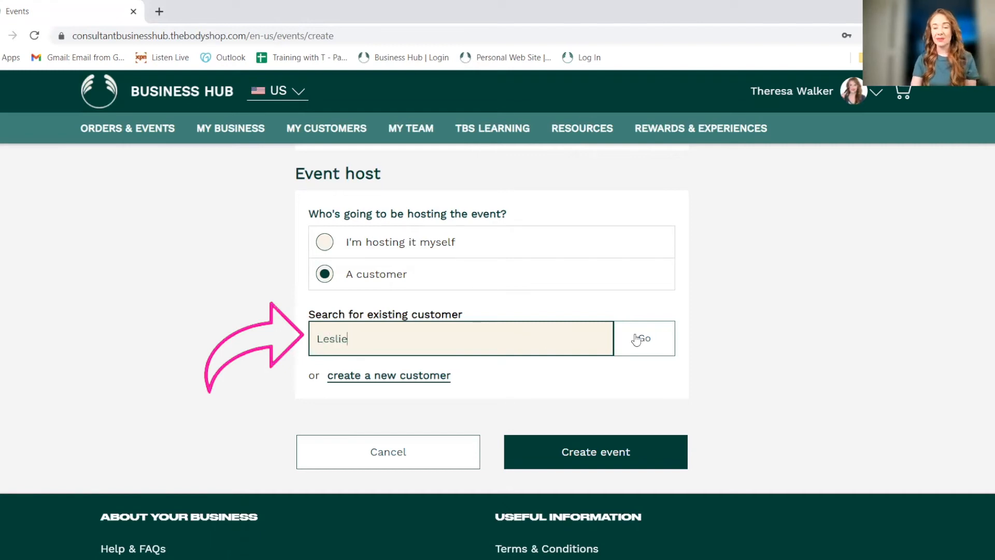
pyautogui.click(636, 340)
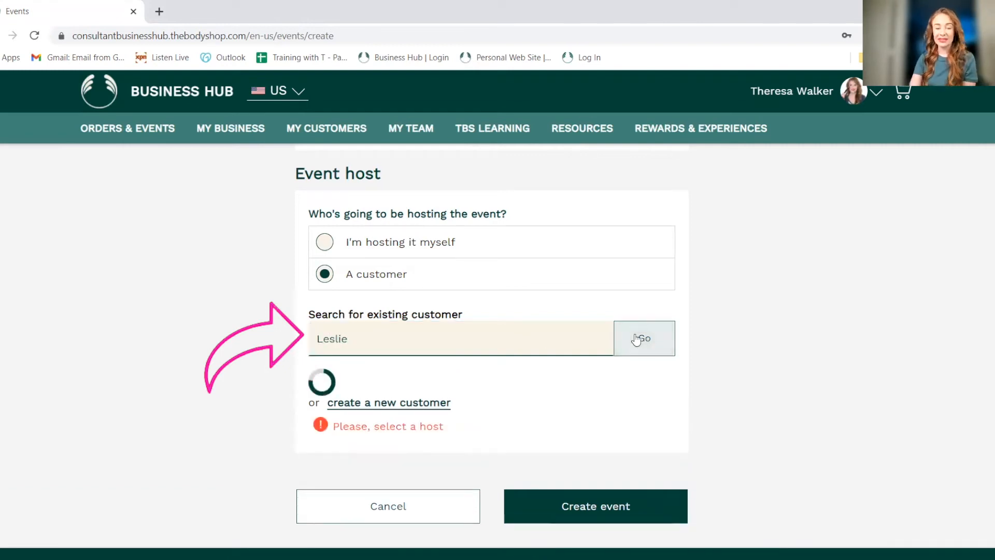
pyautogui.scroll(-2, 720, 344)
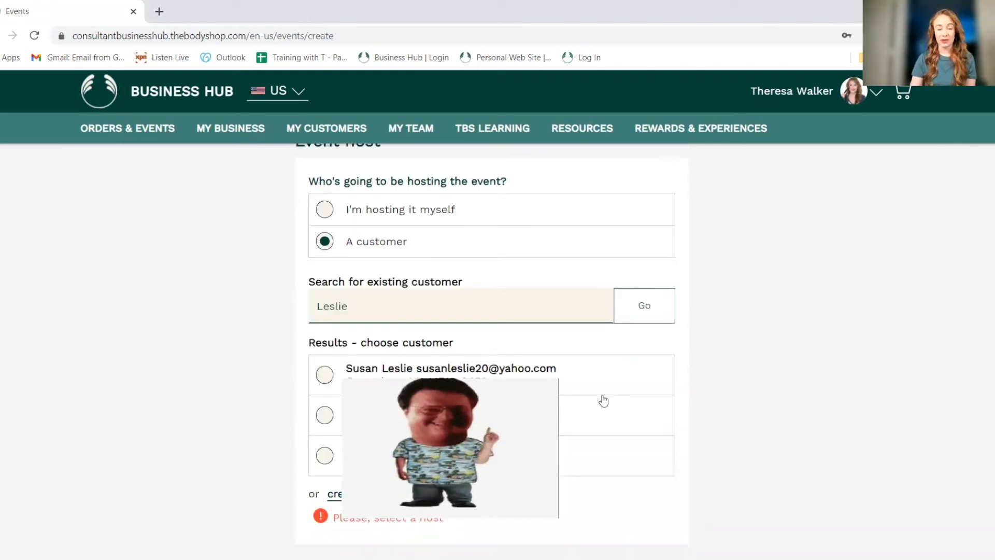
pyautogui.scroll(2, 705, 366)
pyautogui.scroll(-1, 708, 372)
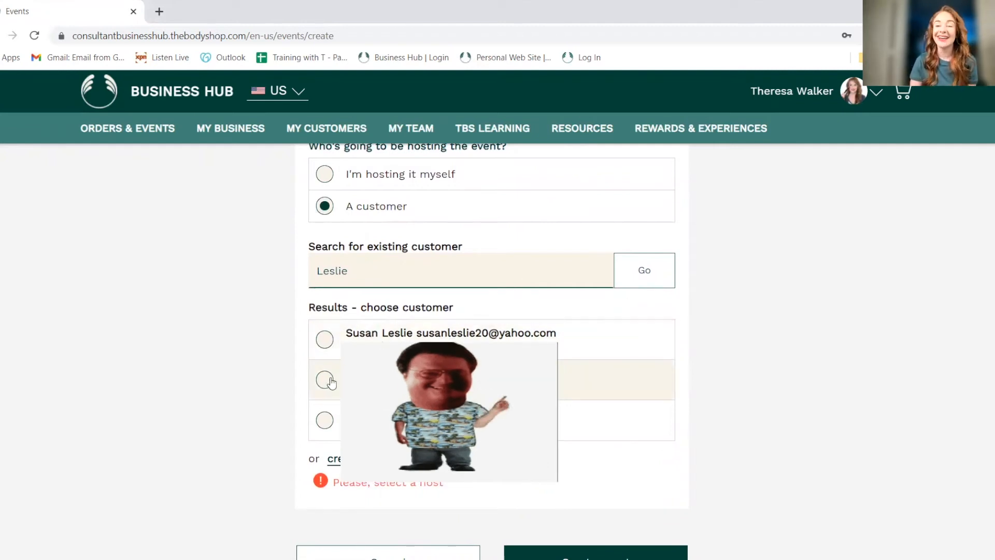
# Clear the customer search and its results, keeping a customer as the event host
pyautogui.moveTo(357, 272); pyautogui.dragTo(297, 267)
pyautogui.press('BackSpace')
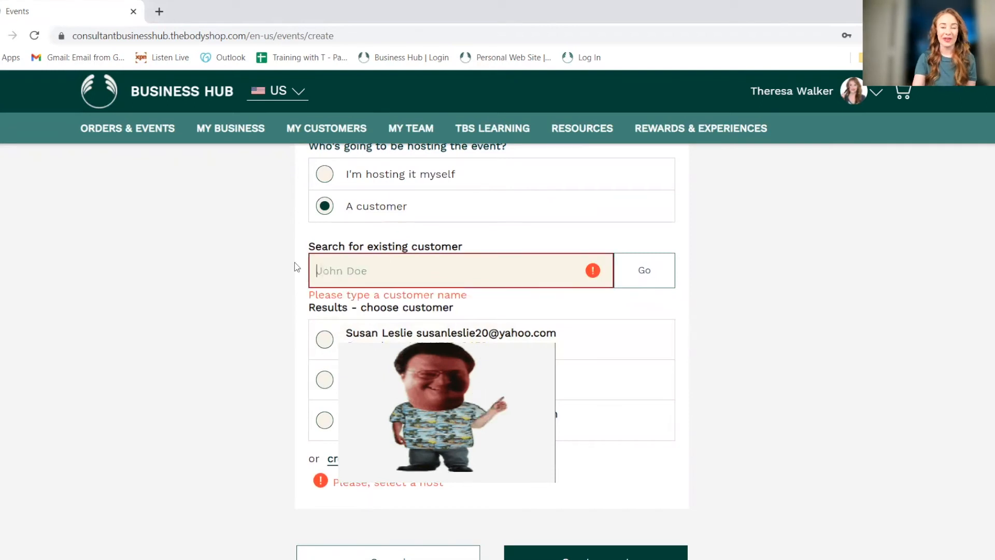
pyautogui.click(324, 174)
pyautogui.click(324, 206)
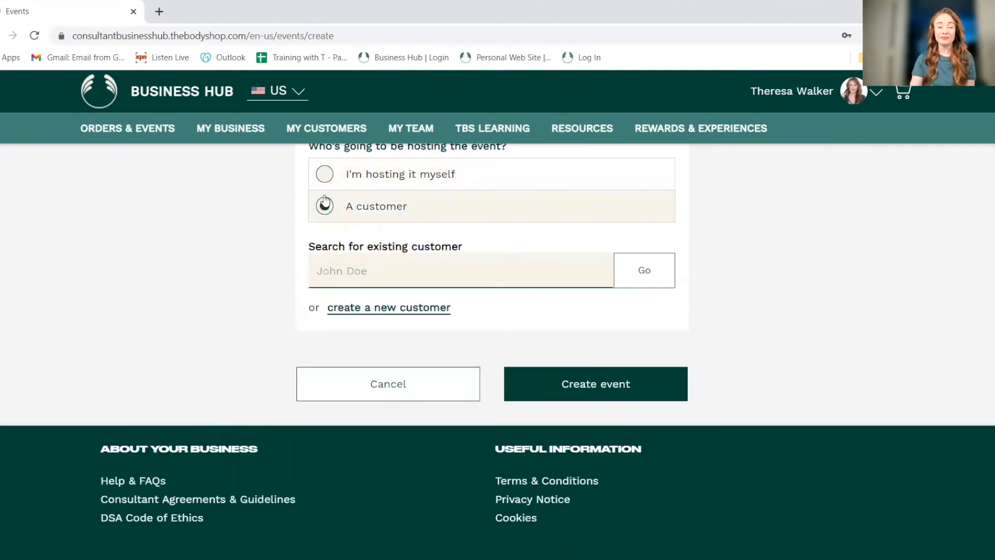
# Try to create a new customer as the event host by entering their name, email address, phone number and address
pyautogui.click(402, 310)
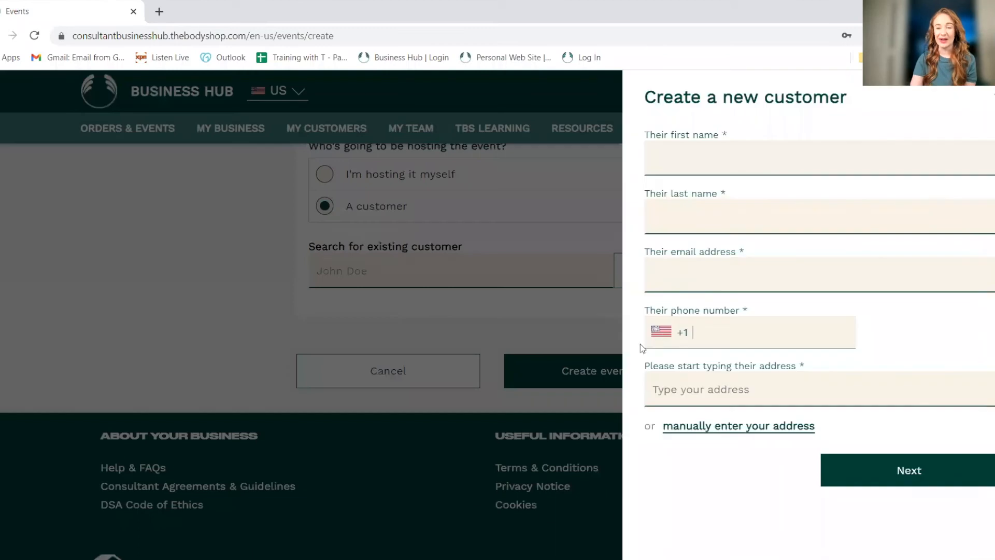
pyautogui.click(400, 309)
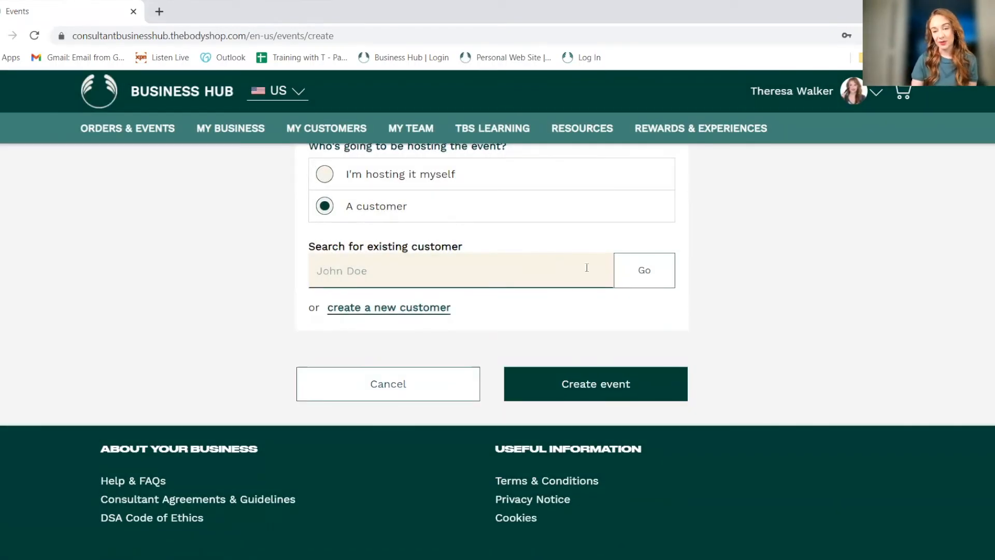
pyautogui.click(407, 310)
pyautogui.click(705, 158)
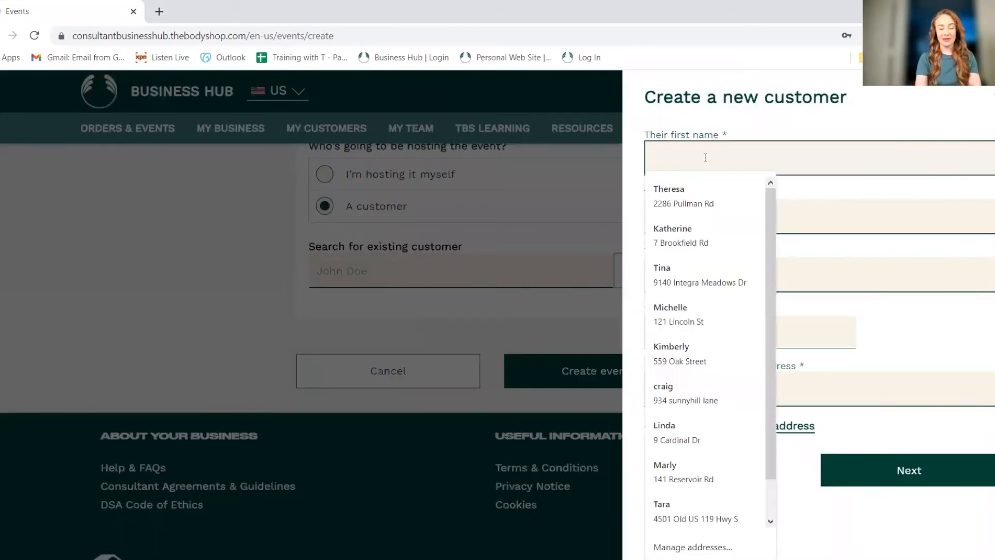
pyautogui.write('Leslie')
pyautogui.click(702, 240)
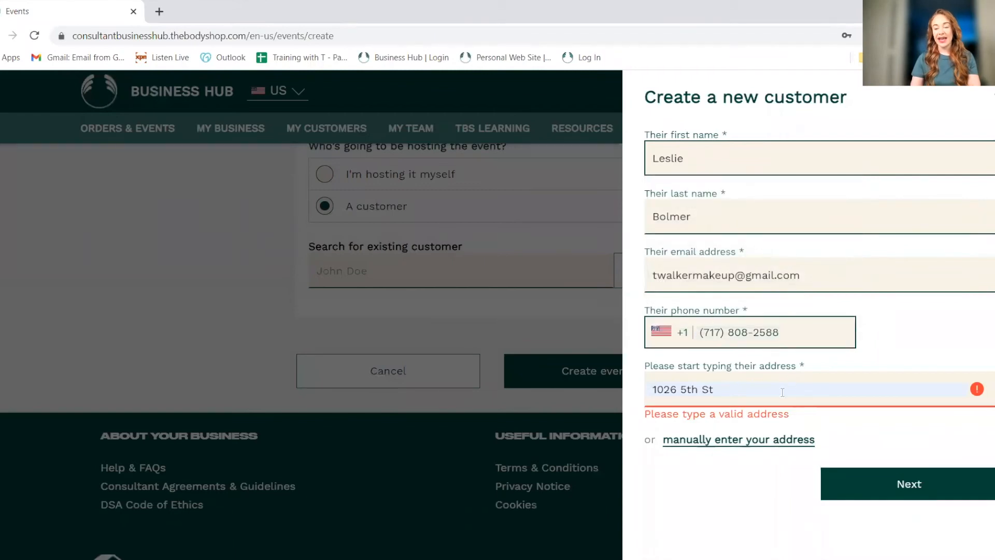
pyautogui.click(832, 395)
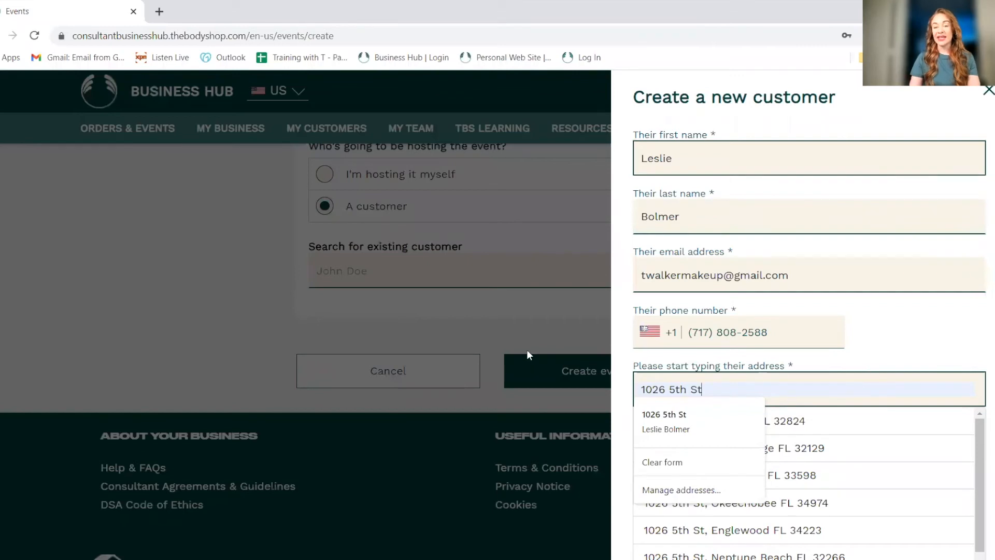
pyautogui.click(527, 323)
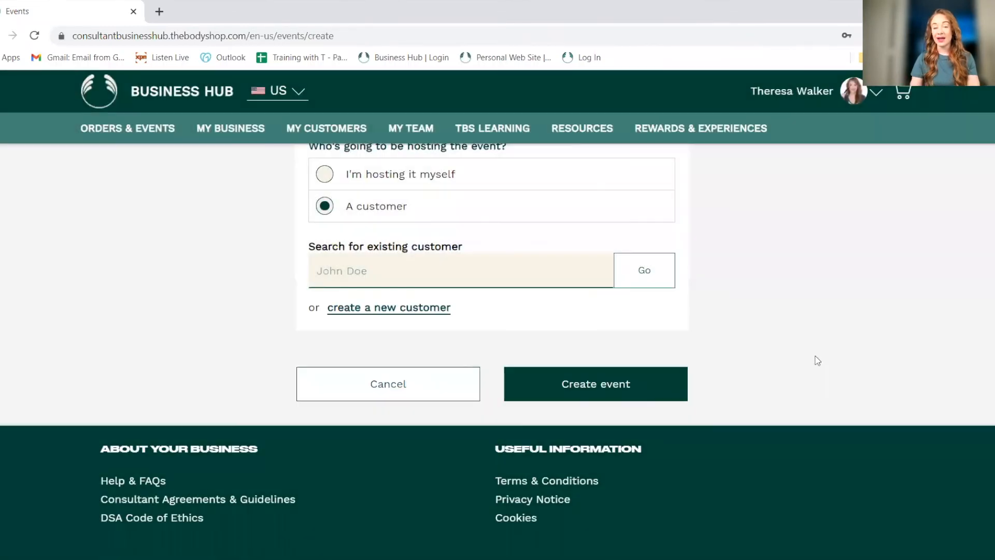
# Set the event to be hosted by yourself and create the event
pyautogui.scroll(3, 834, 360)
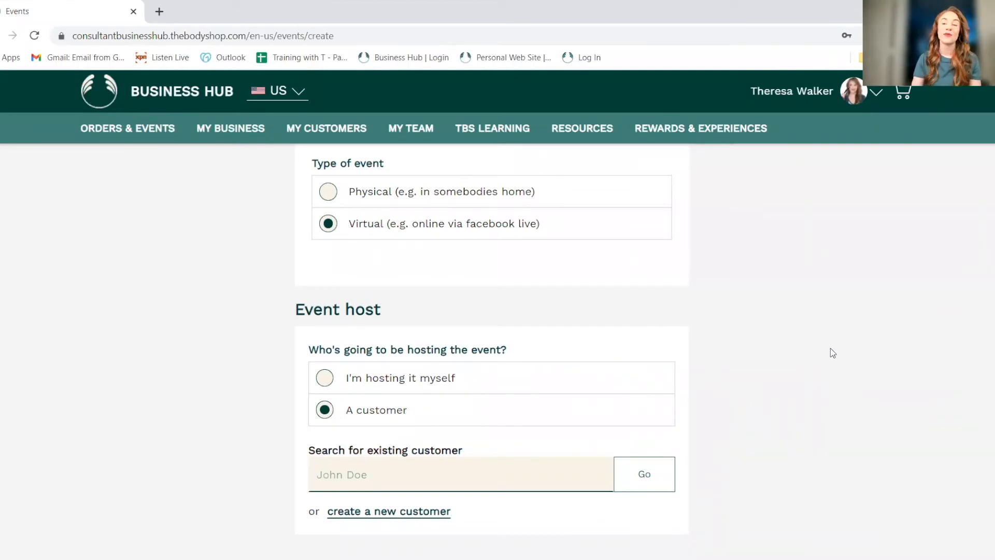
pyautogui.scroll(-3, 845, 342)
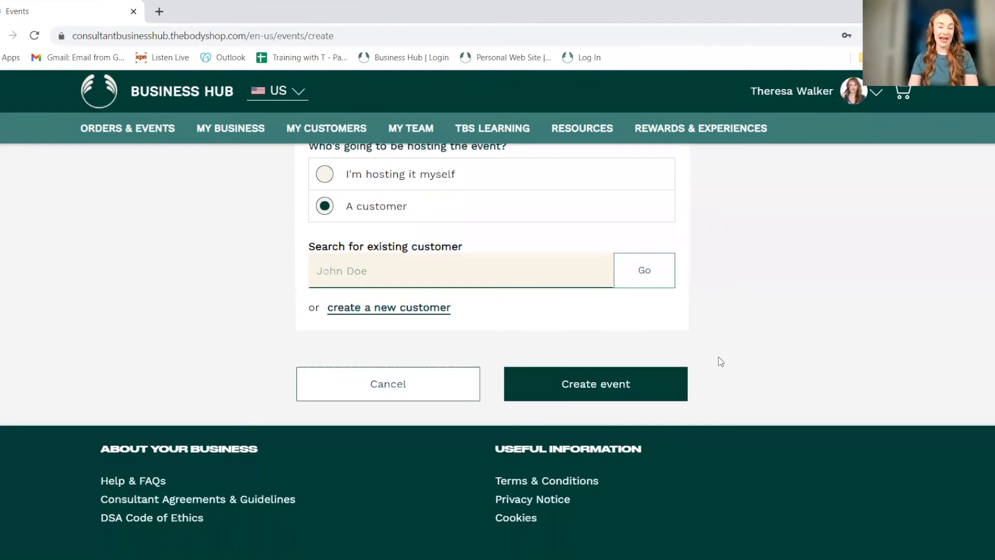
pyautogui.scroll(1, 719, 360)
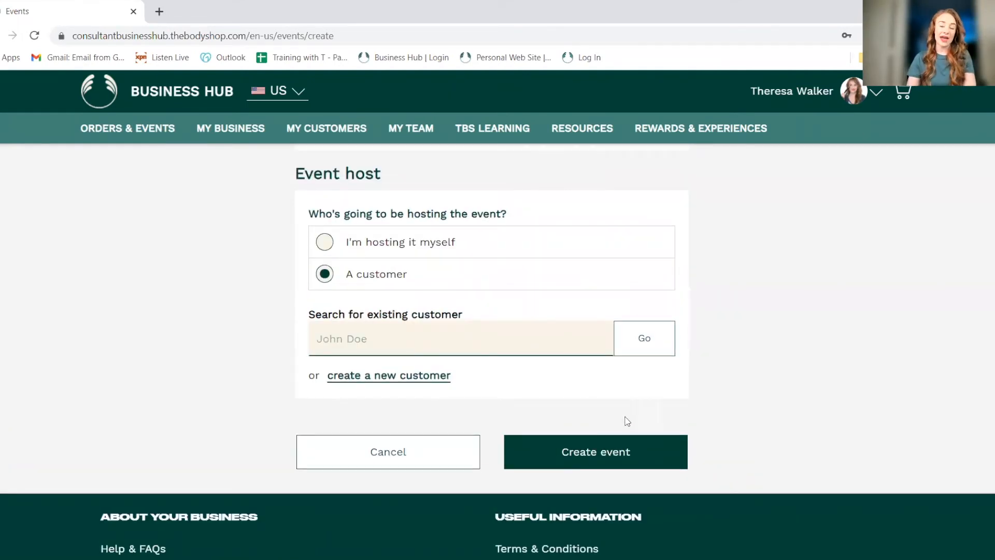
pyautogui.scroll(-1, 634, 428)
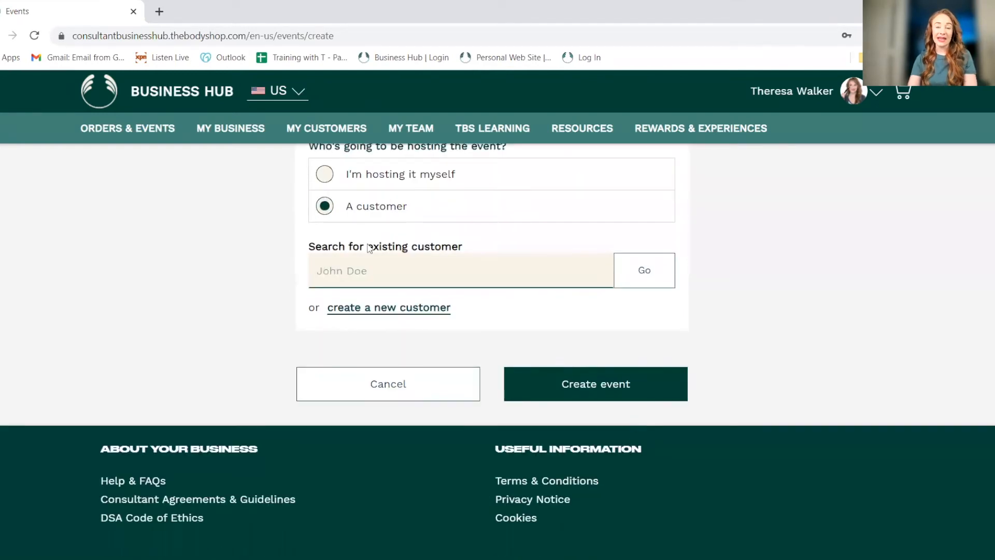
pyautogui.click(325, 175)
pyautogui.scroll(6, 584, 387)
pyautogui.scroll(2, 406, 369)
pyautogui.scroll(-7, 482, 413)
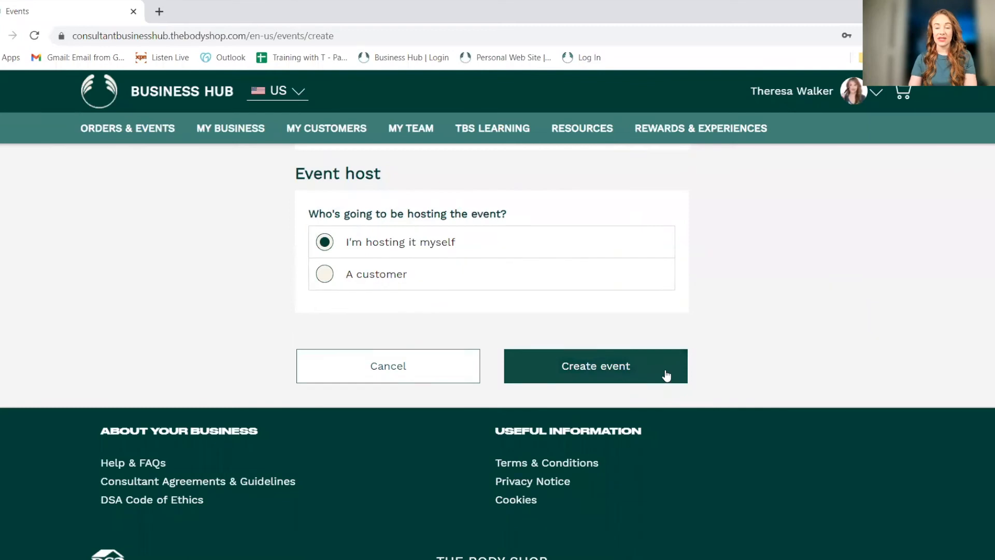
pyautogui.click(666, 376)
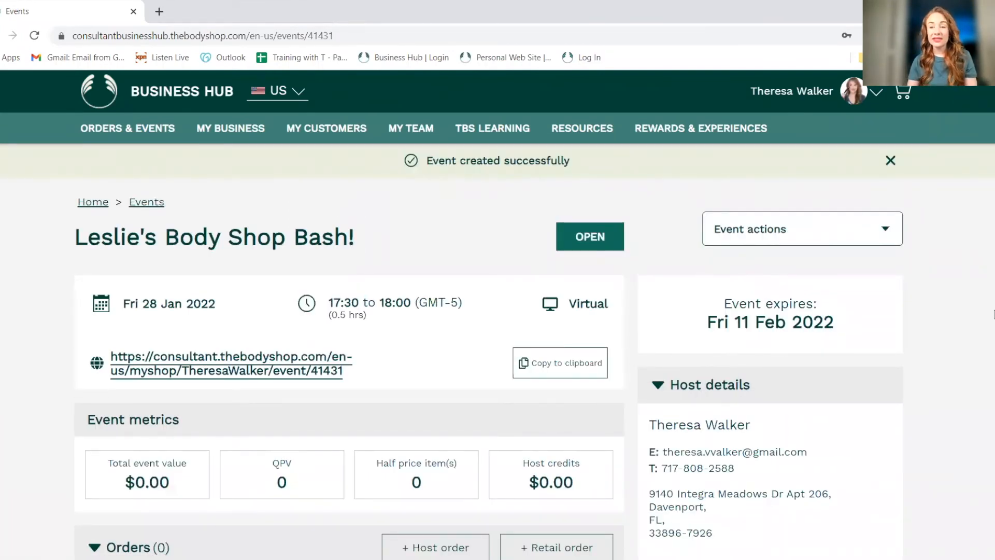
# Review the created event's page, including its available actions, shareable link, expiration date, metrics, orders and host details
pyautogui.scroll(-6, 986, 324)
pyautogui.scroll(5, 987, 324)
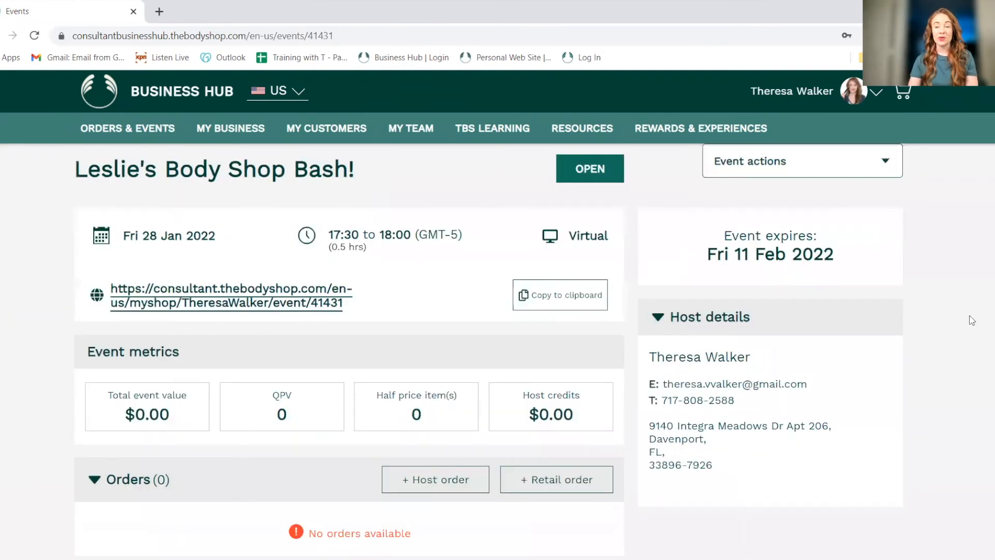
pyautogui.scroll(1, 972, 320)
pyautogui.click(813, 241)
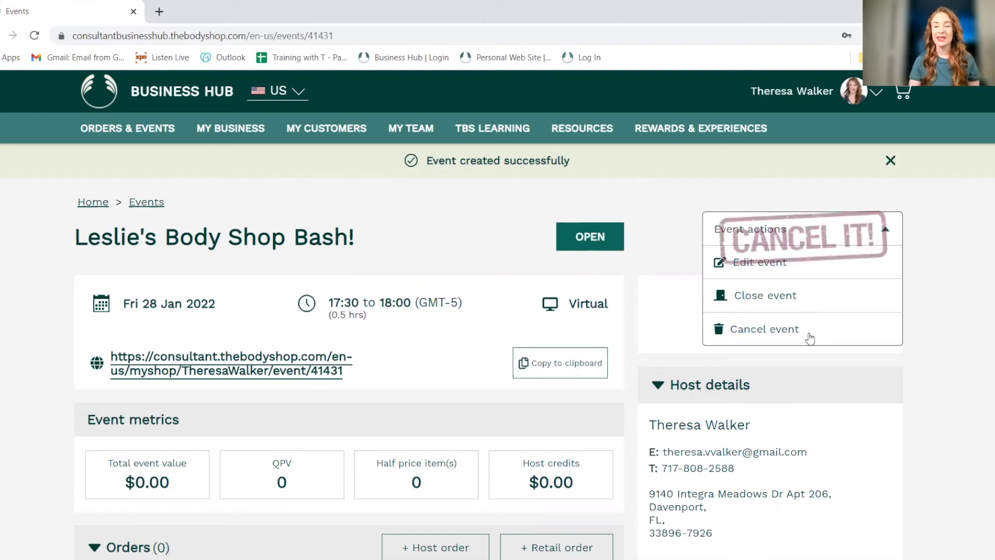
pyautogui.click(925, 289)
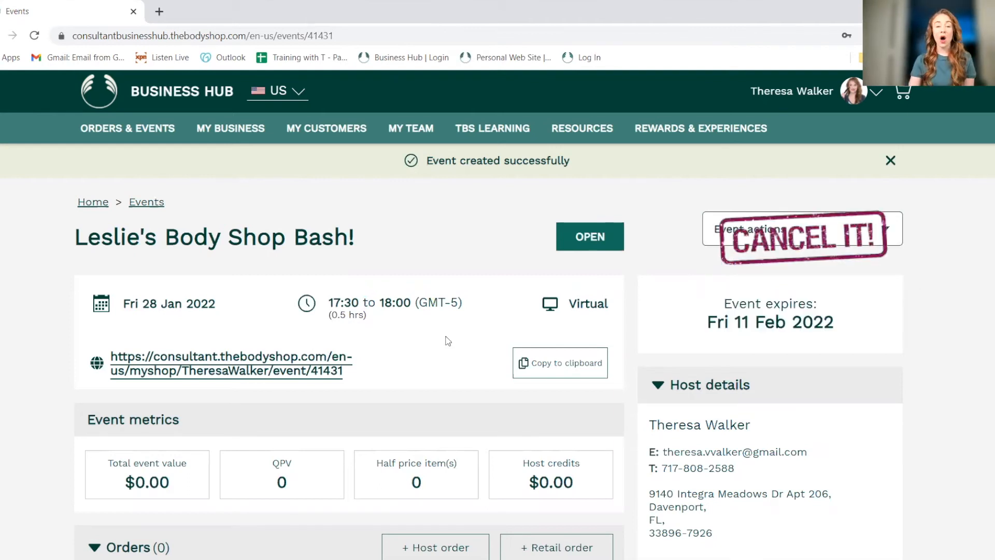
pyautogui.scroll(-2, 480, 335)
pyautogui.scroll(2, 478, 273)
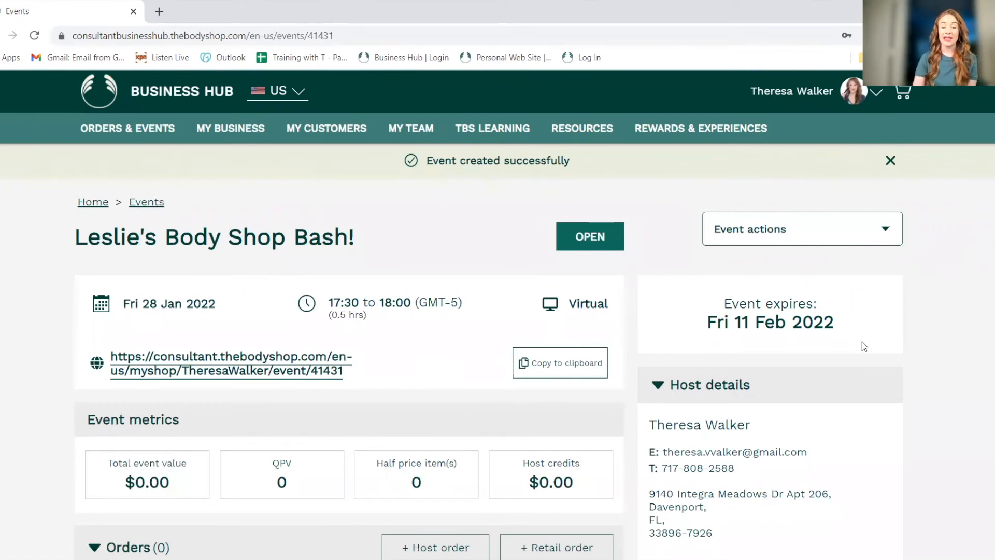
pyautogui.scroll(-5, 863, 342)
pyautogui.scroll(4, 844, 356)
pyautogui.scroll(3, 845, 358)
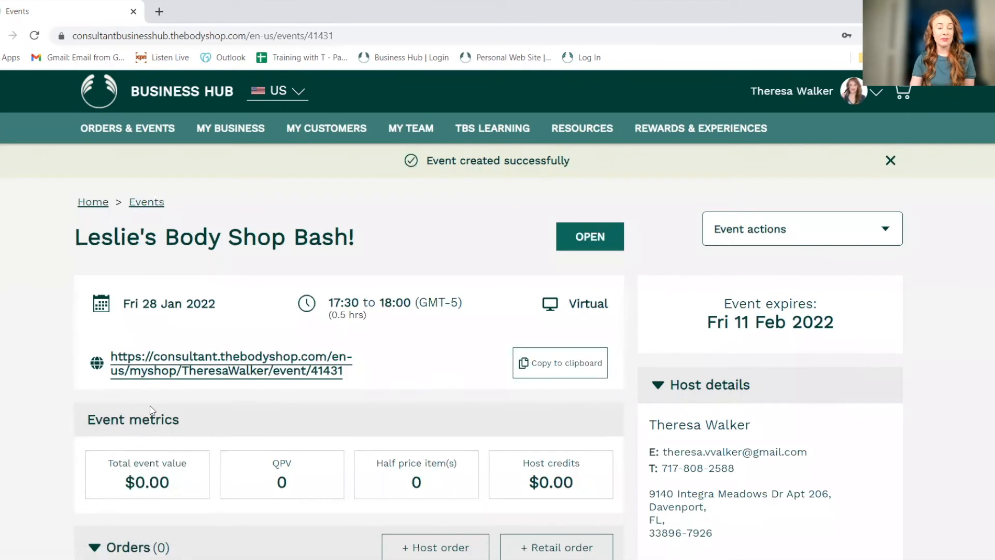
pyautogui.scroll(-3, 159, 347)
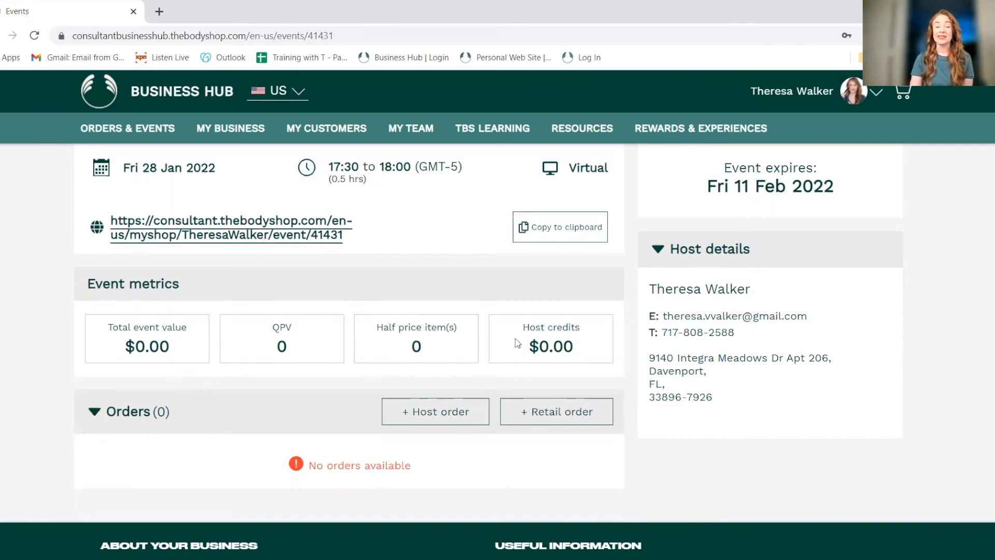
pyautogui.scroll(3, 319, 346)
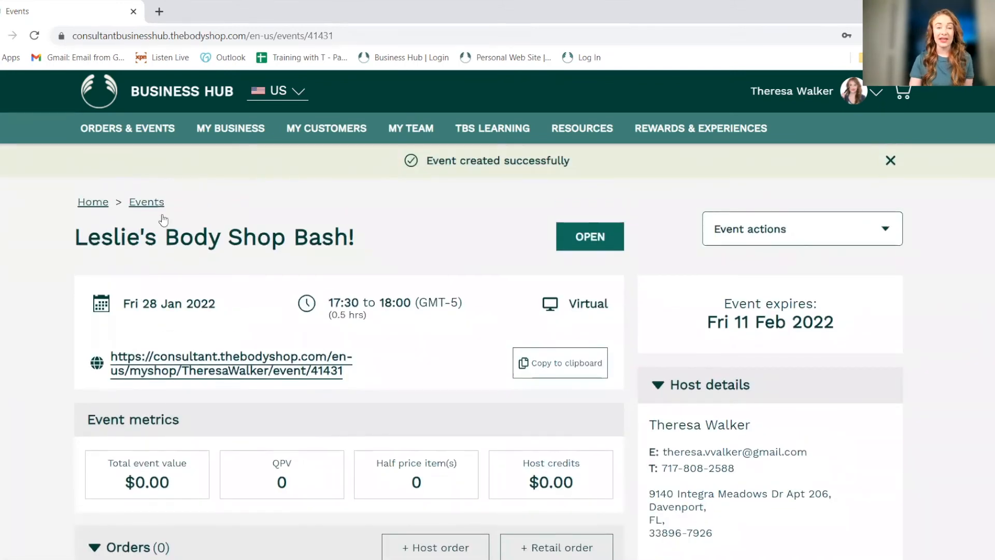
# Copy the event's shareable link and open it in a new browser tab
pyautogui.scroll(-1, 382, 368)
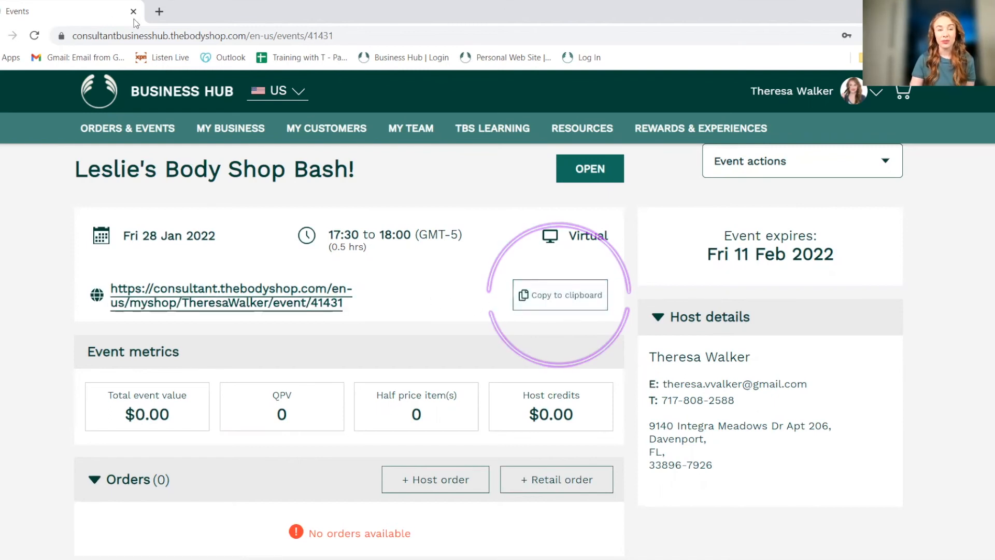
pyautogui.click(159, 11)
pyautogui.write('https://consultant.thebodyshop.com/en-us/myshop/TheresaWalker/event/41431')
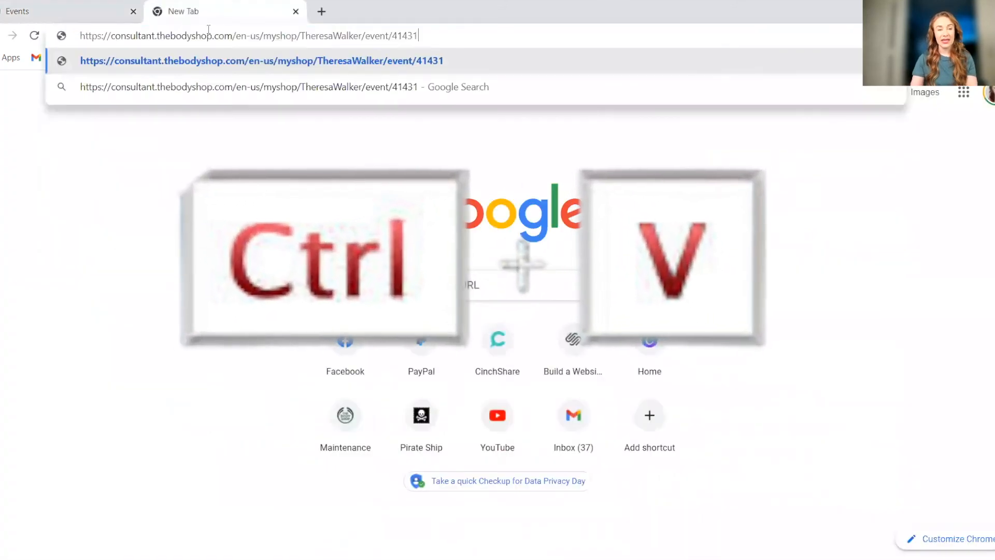
pyautogui.press('Return')
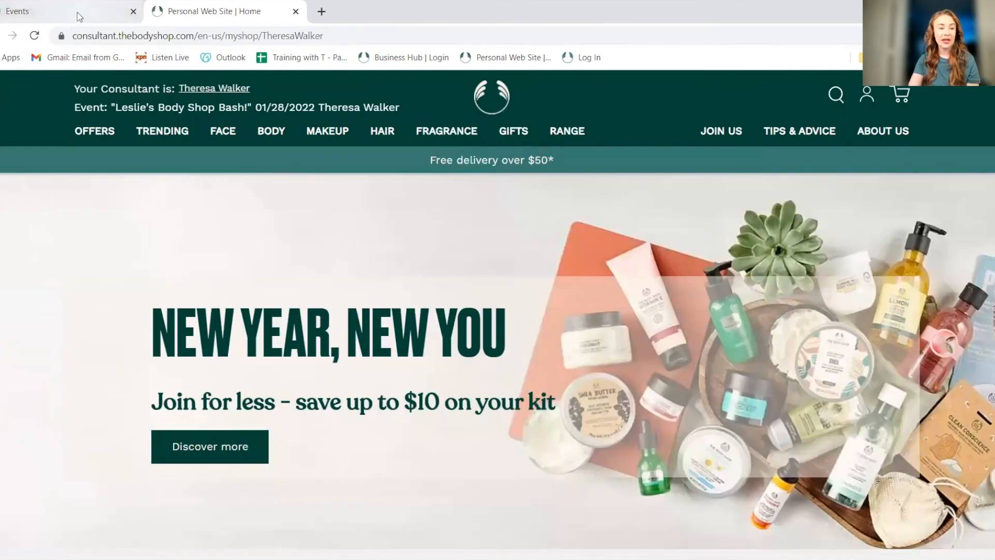
# Return to the event's page and examine its editable date, timings, name, type and host settings without saving changes
pyautogui.click(82, 21)
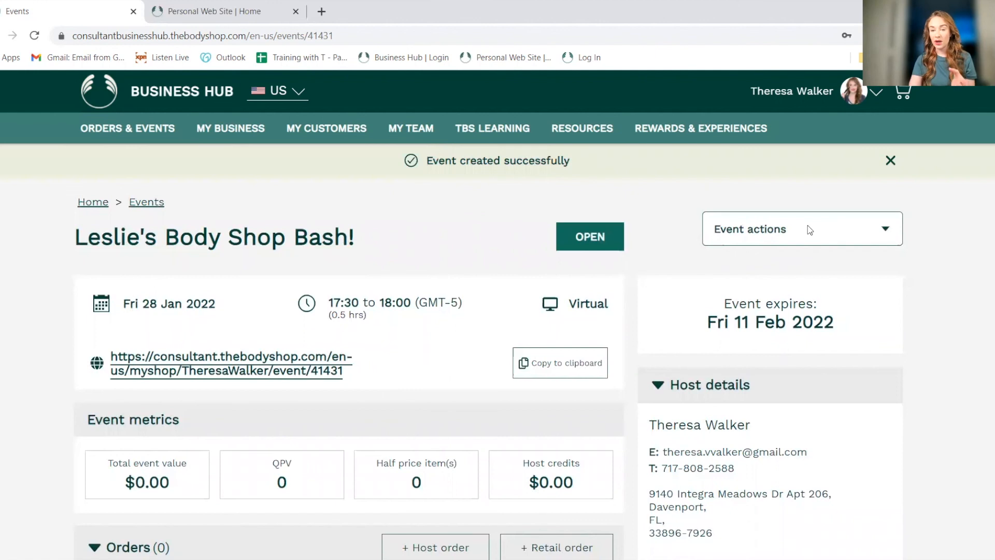
pyautogui.click(808, 225)
pyautogui.click(797, 269)
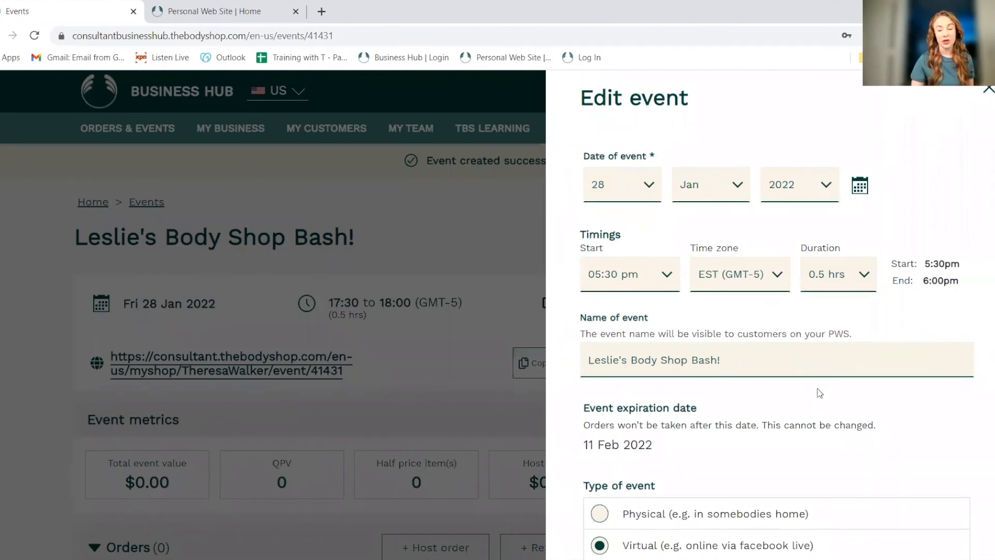
pyautogui.scroll(-1, 820, 392)
pyautogui.click(669, 294)
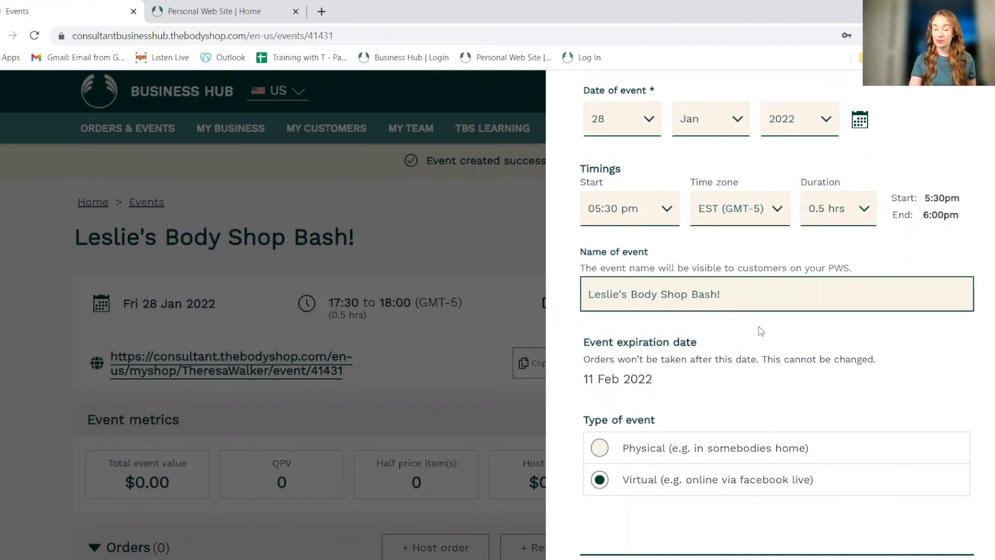
pyautogui.scroll(1, 761, 332)
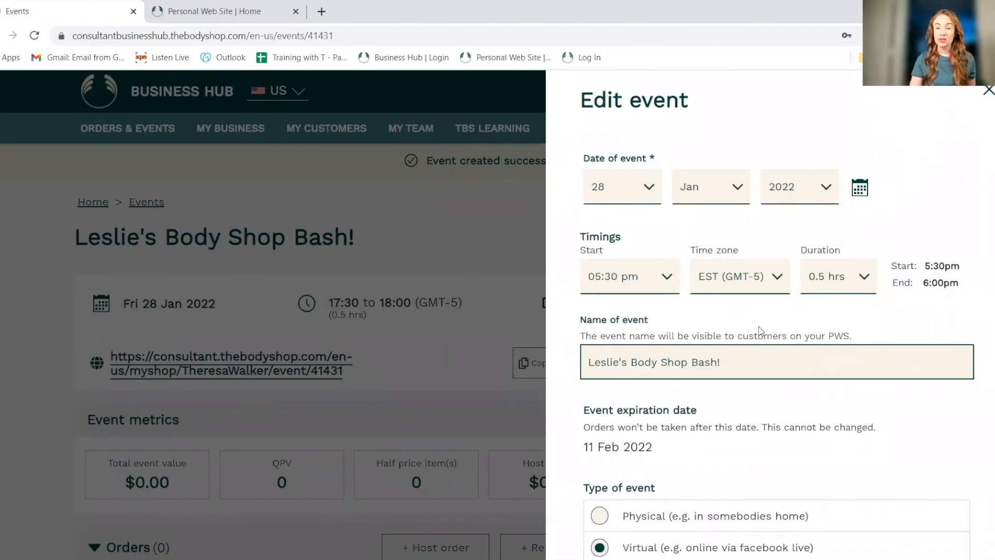
pyautogui.click(632, 194)
pyautogui.click(855, 385)
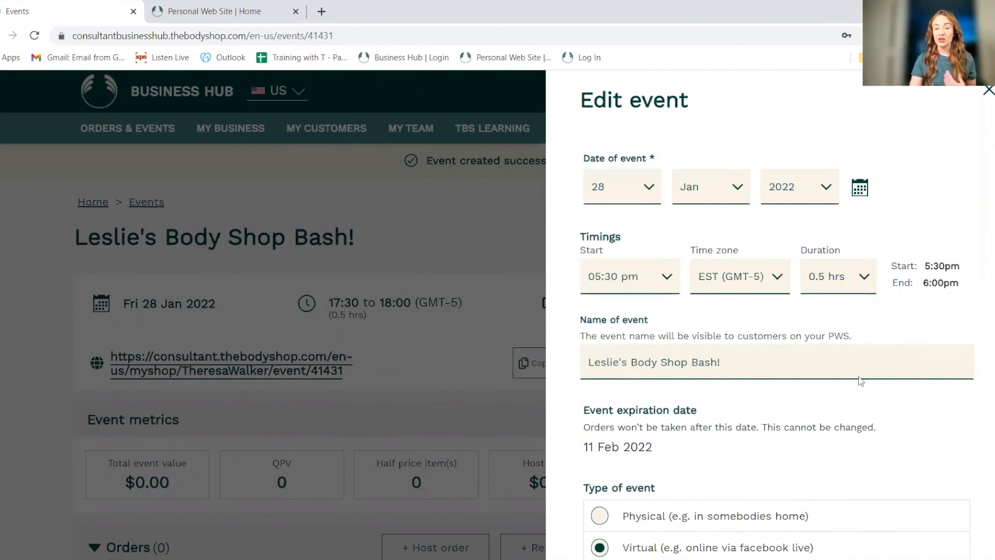
pyautogui.scroll(-2, 737, 314)
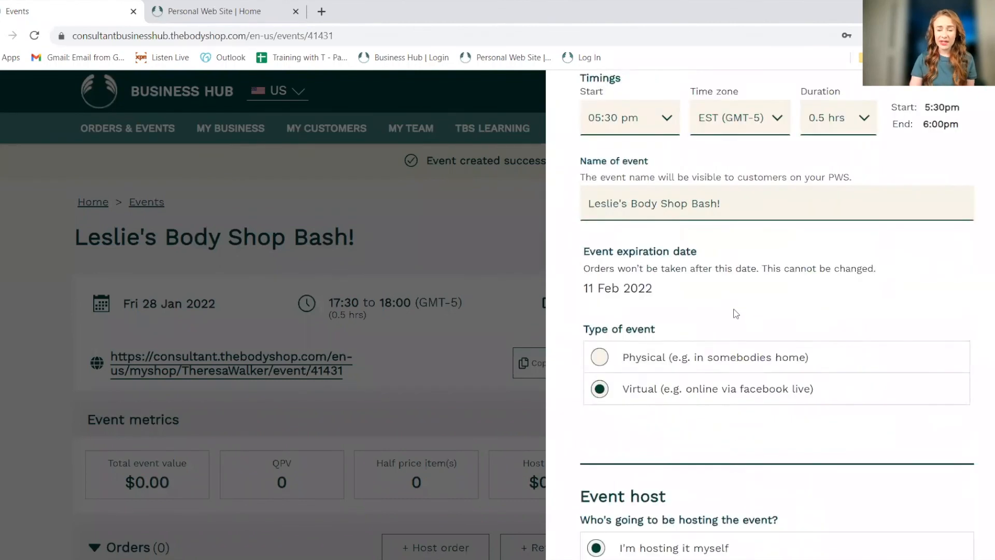
pyautogui.scroll(-1, 716, 315)
pyautogui.scroll(-2, 606, 320)
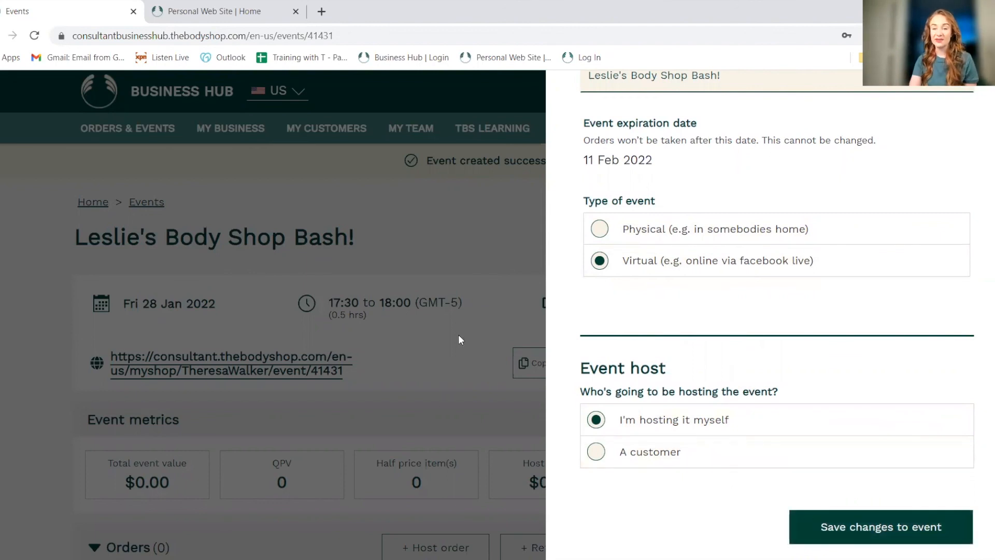
pyautogui.click(449, 249)
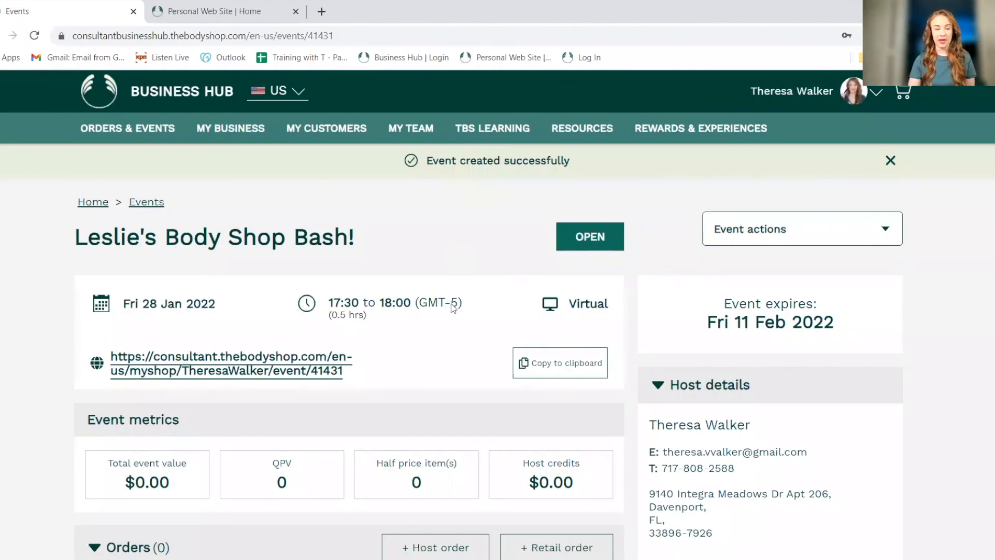
pyautogui.scroll(-6, 457, 306)
pyautogui.scroll(4, 461, 309)
pyautogui.scroll(1, 461, 309)
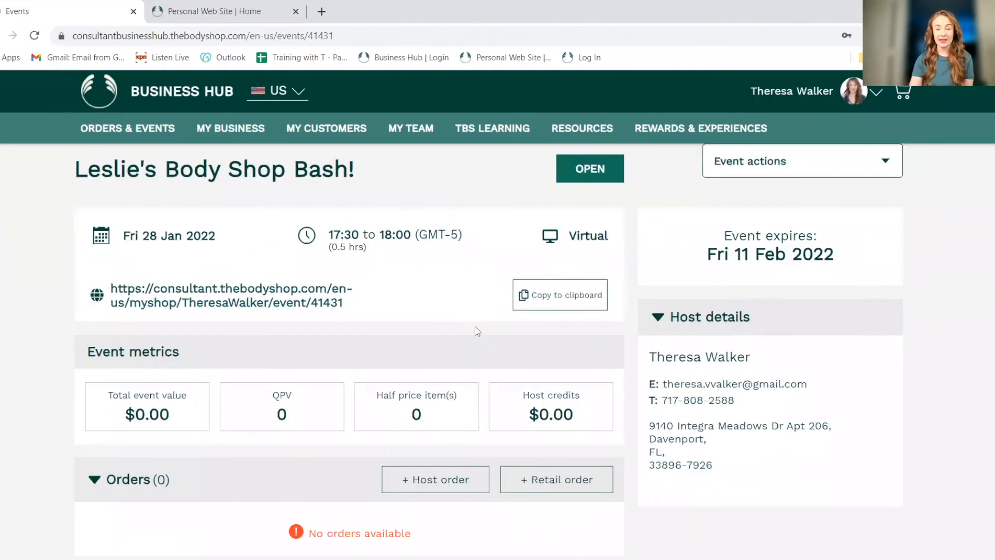